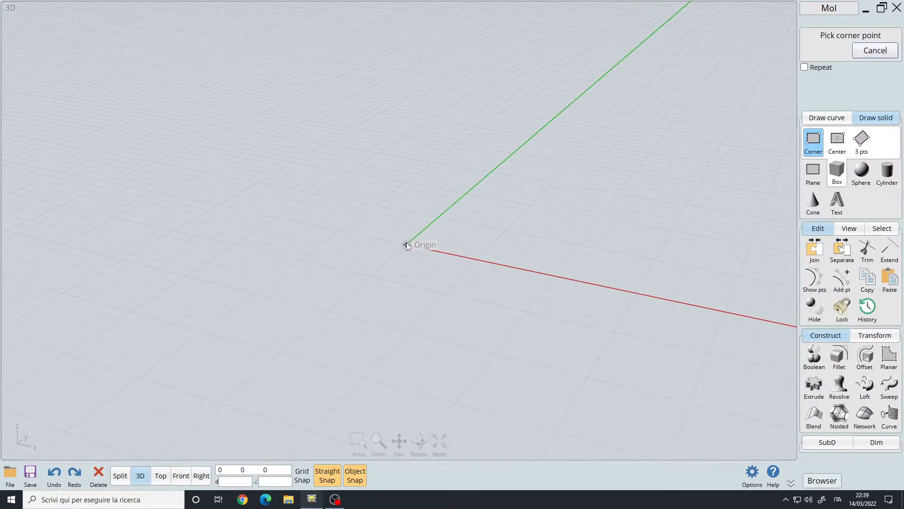
# Step: Draw a solid box from the origin with a 13 × 13 base and a height of about 7.48
pyautogui.click(406, 244)
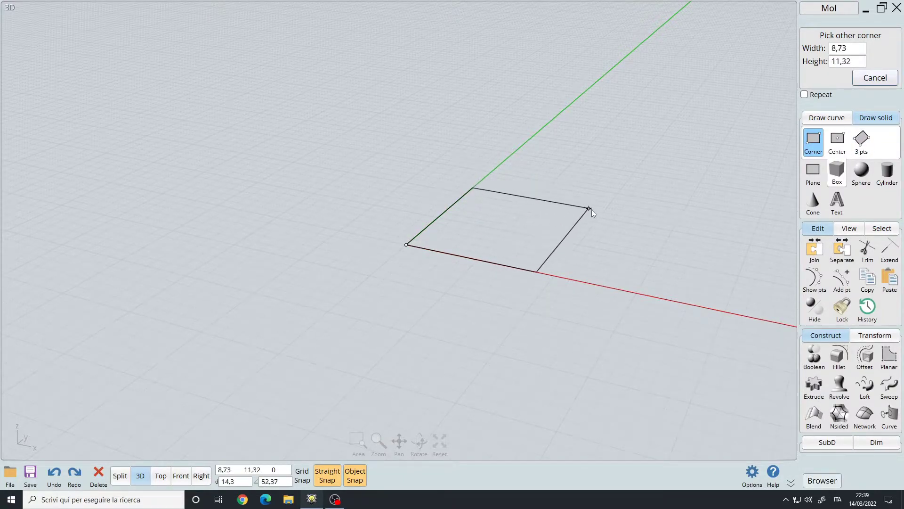
pyautogui.moveTo(653, 195); pyautogui.dragTo(588, 215, button='middle')
pyautogui.scroll(2, 588, 218)
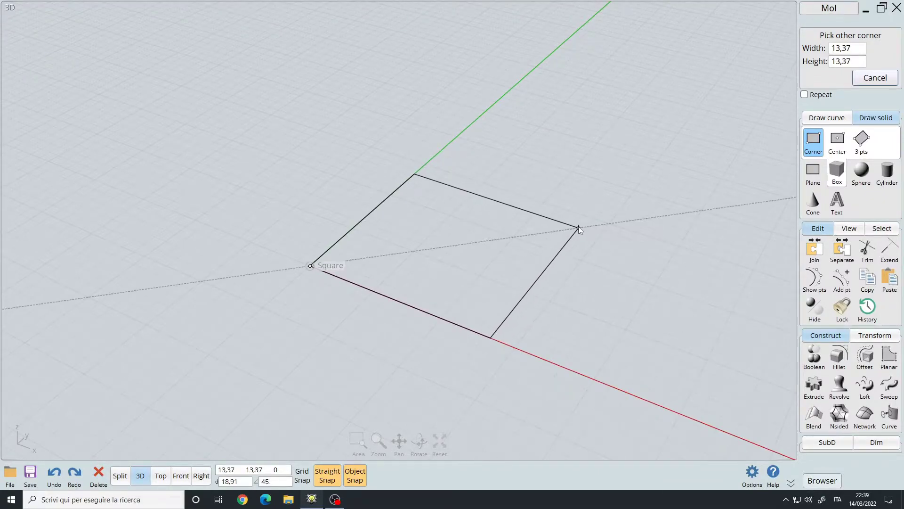
pyautogui.click(571, 228)
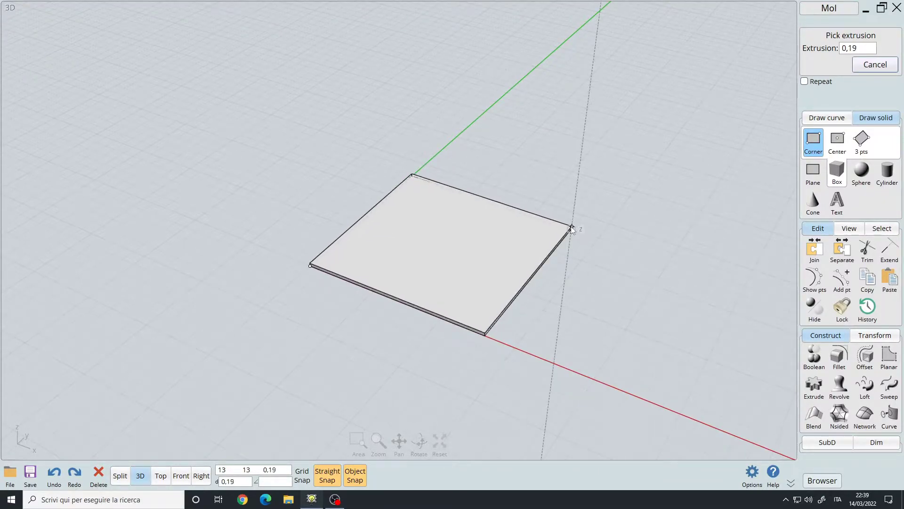
pyautogui.click(569, 186)
pyautogui.click(542, 302)
pyautogui.moveTo(541, 301); pyautogui.dragTo(561, 297, button='right')
pyautogui.moveTo(560, 297); pyautogui.dragTo(436, 262, button='middle')
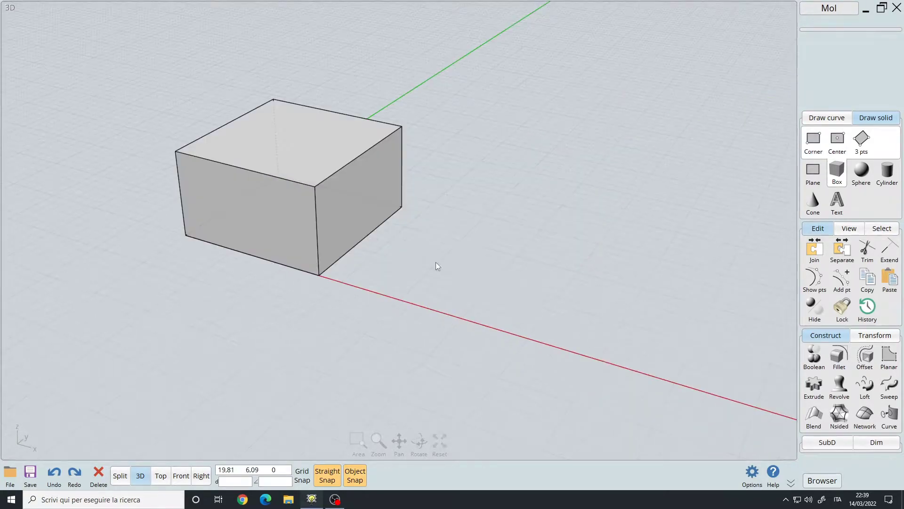
# Step: Draw a solid sphere about 15.85 in diameter beside the box, centred on the ground plane near the red X axis
pyautogui.click(862, 170)
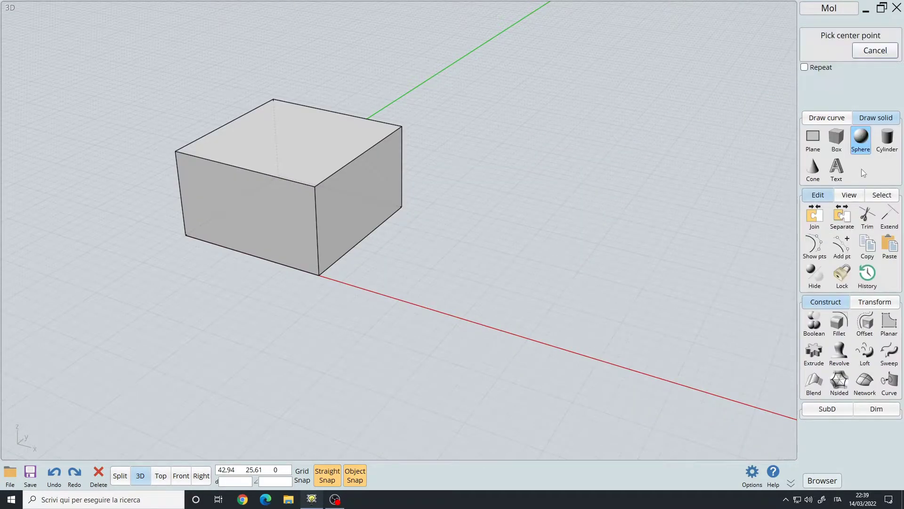
pyautogui.click(512, 279)
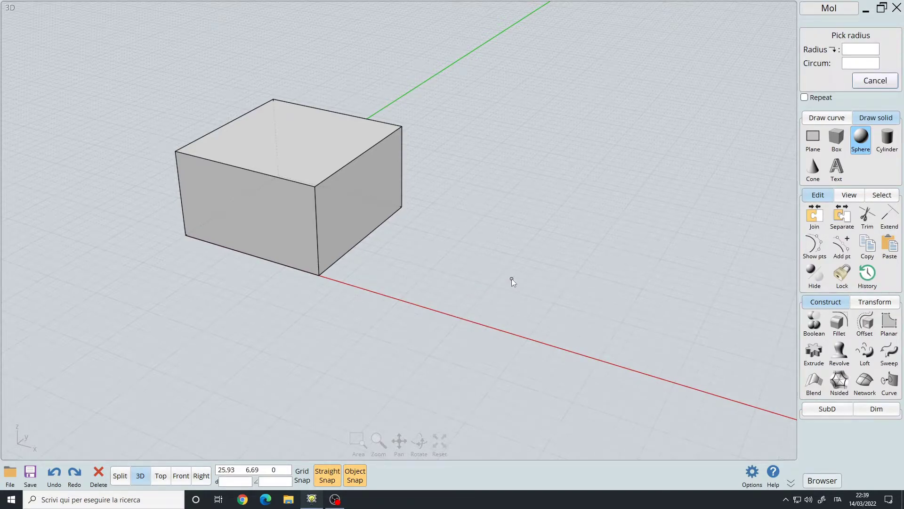
pyautogui.click(575, 331)
pyautogui.moveTo(564, 332); pyautogui.dragTo(377, 339, button='right')
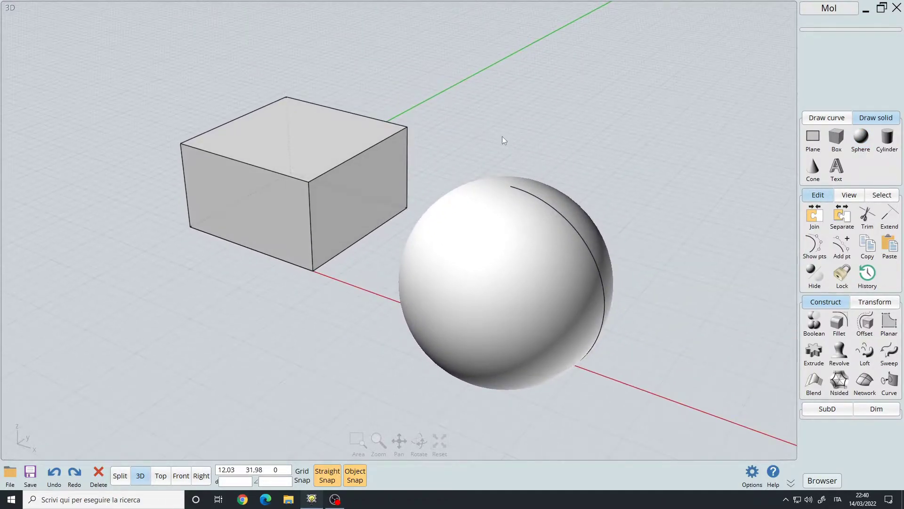
pyautogui.moveTo(502, 136); pyautogui.dragTo(478, 221, button='middle')
# Step: Show the four-view layout, pick the box in the 3D and Front views, and enlarge the Front view to full size
pyautogui.press('space')
pyautogui.click(534, 134)
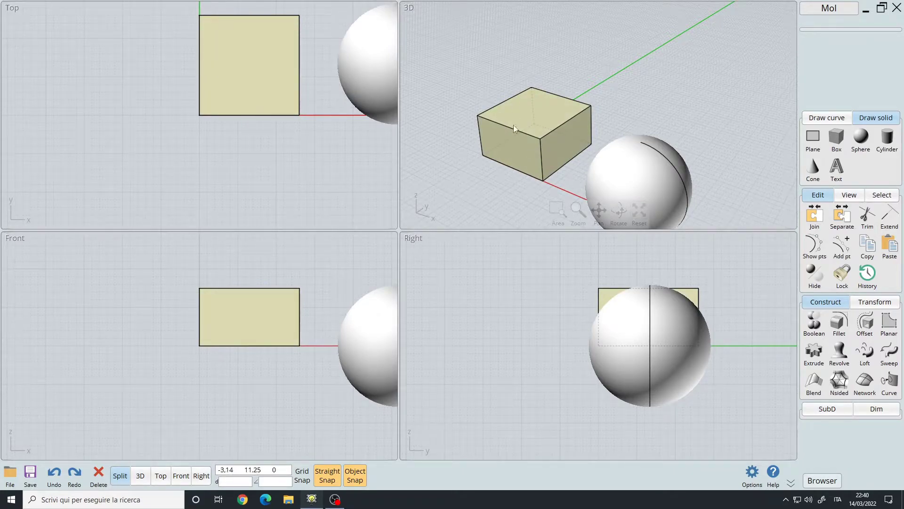
pyautogui.click(325, 133)
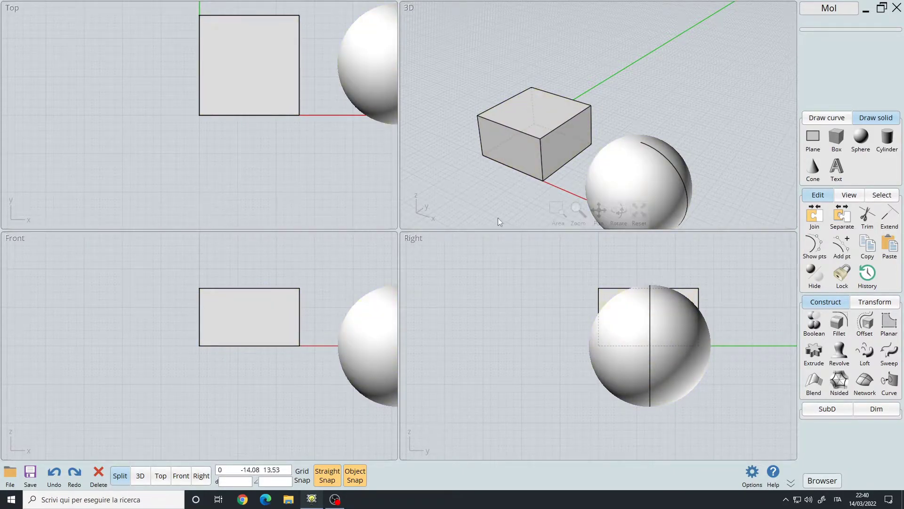
pyautogui.click(234, 332)
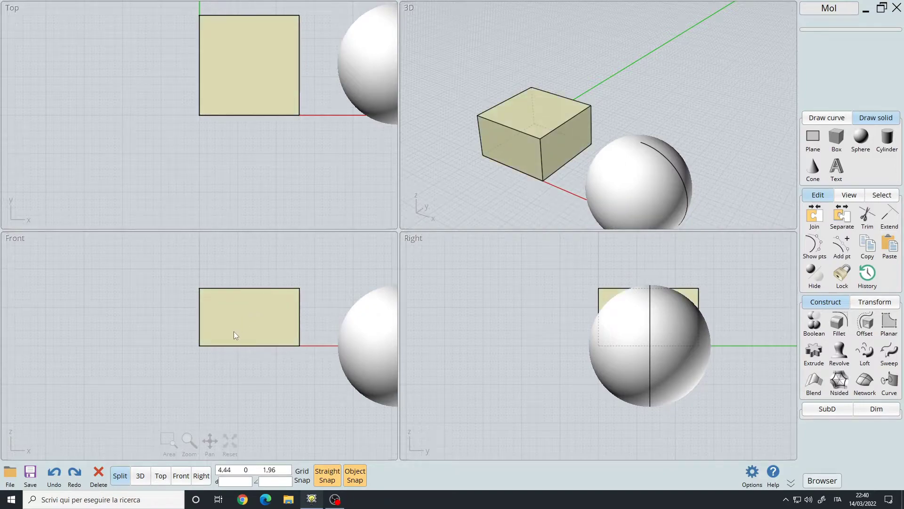
pyautogui.click(134, 329)
pyautogui.doubleClick(125, 301)
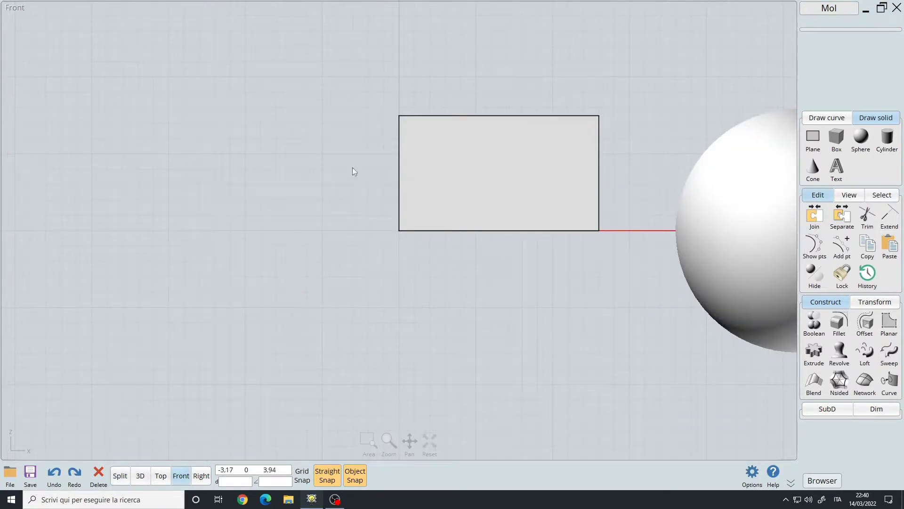
# Step: Draw an open five-segment zigzag polyline above the X axis beyond the sphere, ending with a horizontal segment
pyautogui.moveTo(487, 79); pyautogui.dragTo(199, 200, button='middle')
pyautogui.moveTo(553, 219); pyautogui.dragTo(256, 179, button='right')
pyautogui.scroll(-2, 440, 181)
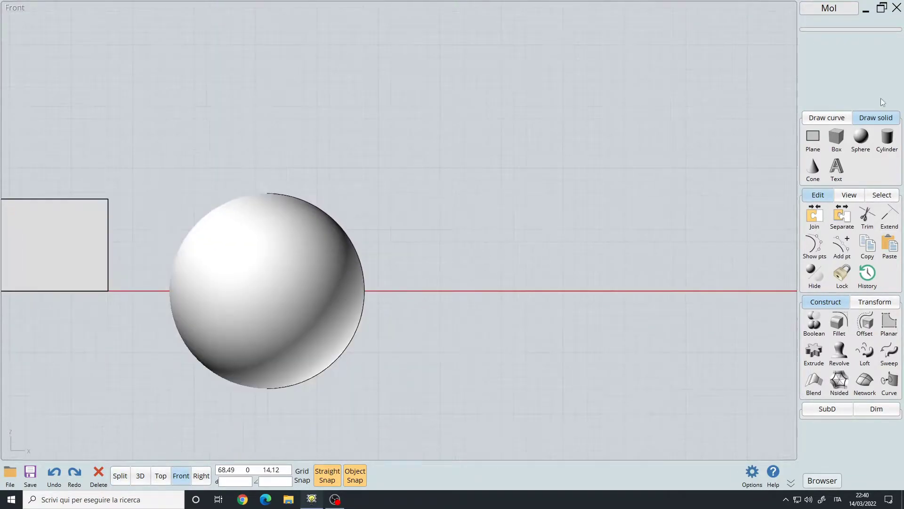
pyautogui.click(835, 117)
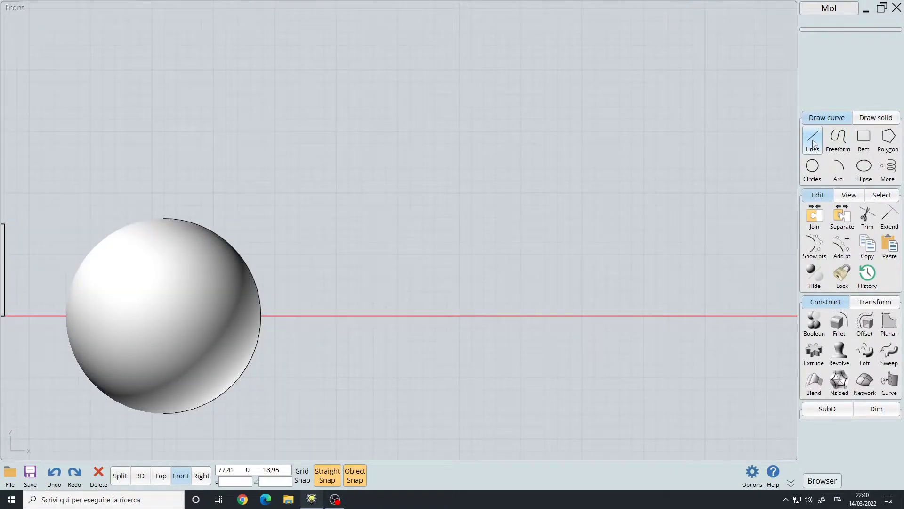
pyautogui.click(814, 143)
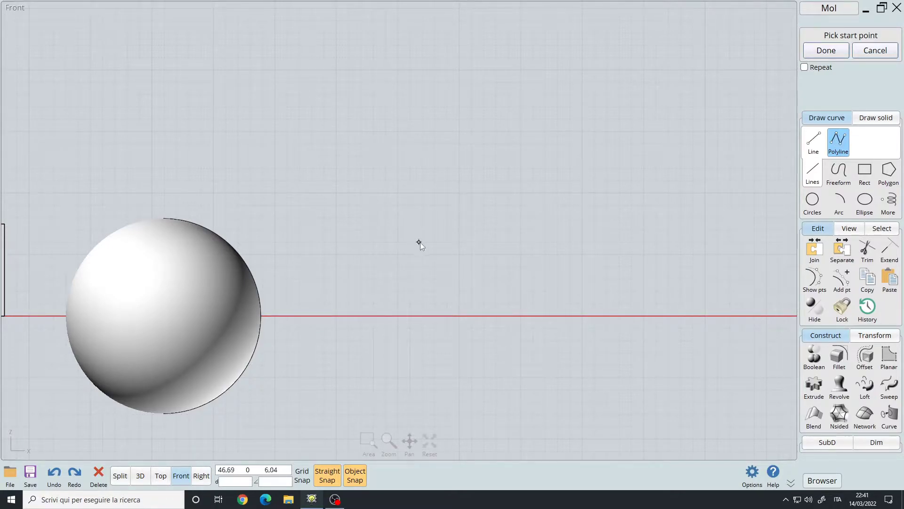
pyautogui.moveTo(408, 153); pyautogui.dragTo(450, 234, button='middle')
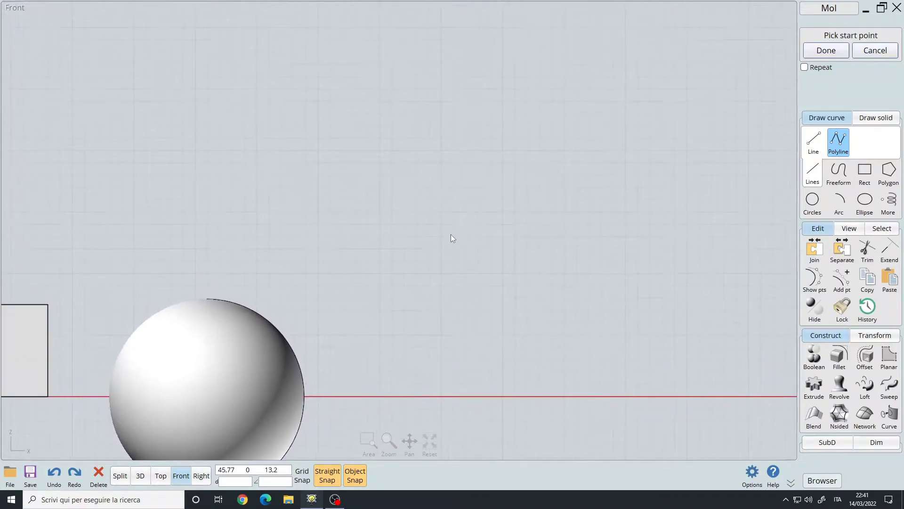
pyautogui.moveTo(396, 223); pyautogui.dragTo(428, 226, button='middle')
pyautogui.moveTo(428, 230); pyautogui.dragTo(368, 201, button='right')
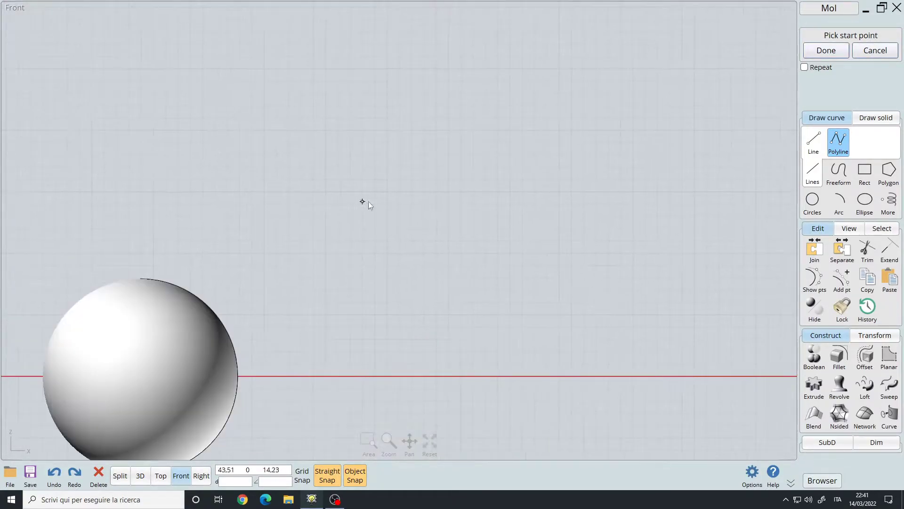
pyautogui.click(421, 230)
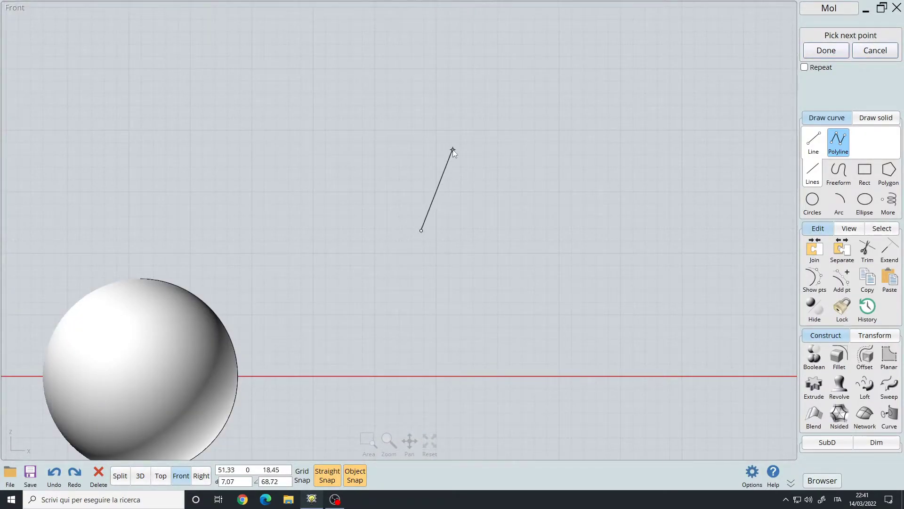
pyautogui.click(482, 148)
pyautogui.click(537, 231)
pyautogui.click(608, 141)
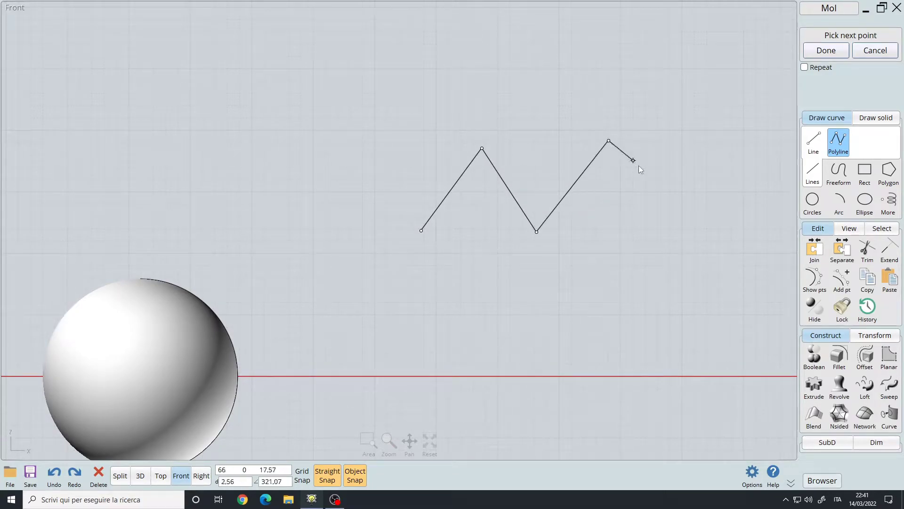
pyautogui.click(656, 200)
pyautogui.click(738, 199)
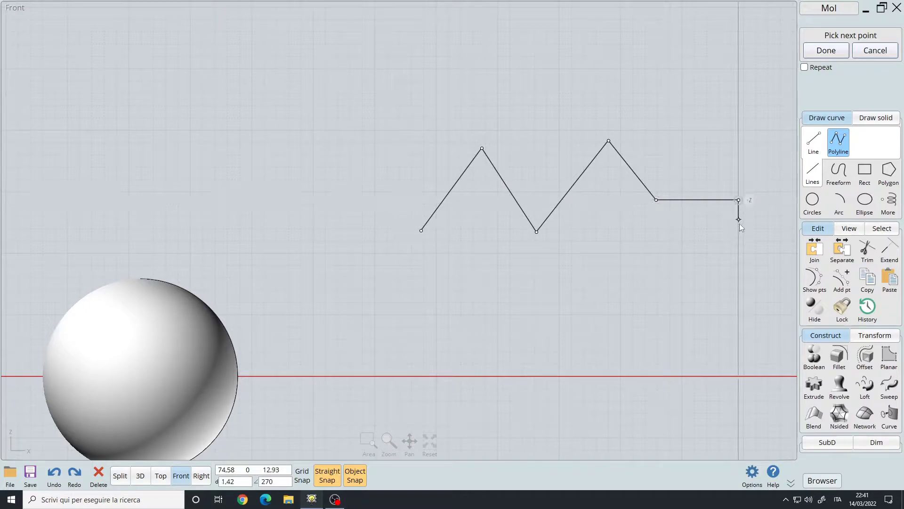
pyautogui.rightClick(761, 172)
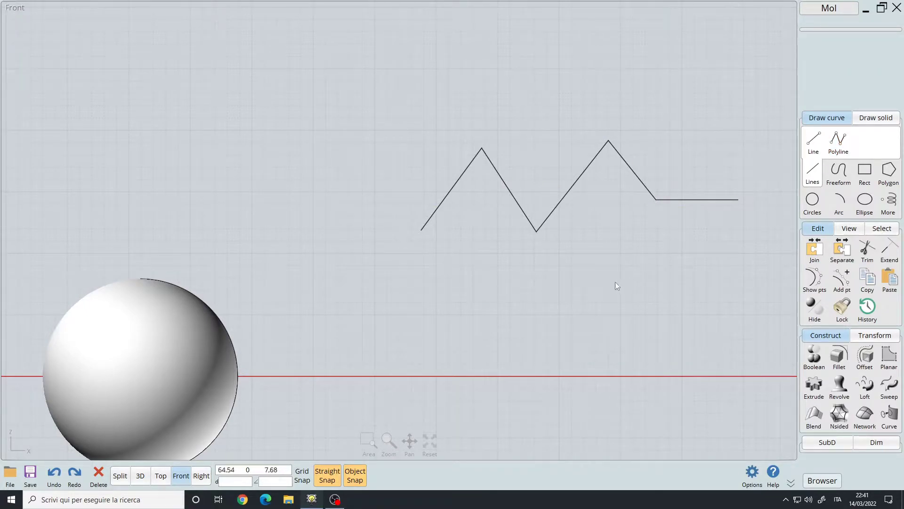
# Step: Draw a circle with a radius of about 12.33, centred on the lower middle vertex of the zigzag polyline
pyautogui.moveTo(611, 284); pyautogui.dragTo(434, 259, button='right')
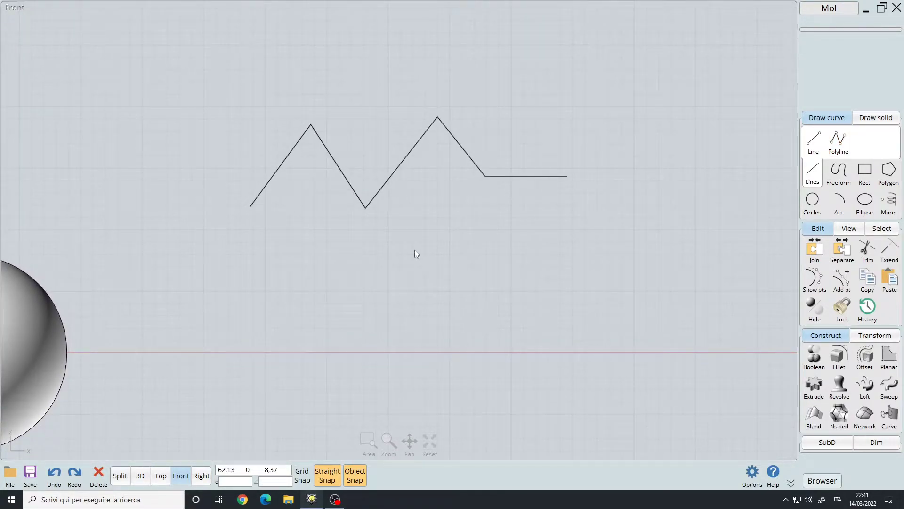
pyautogui.click(812, 201)
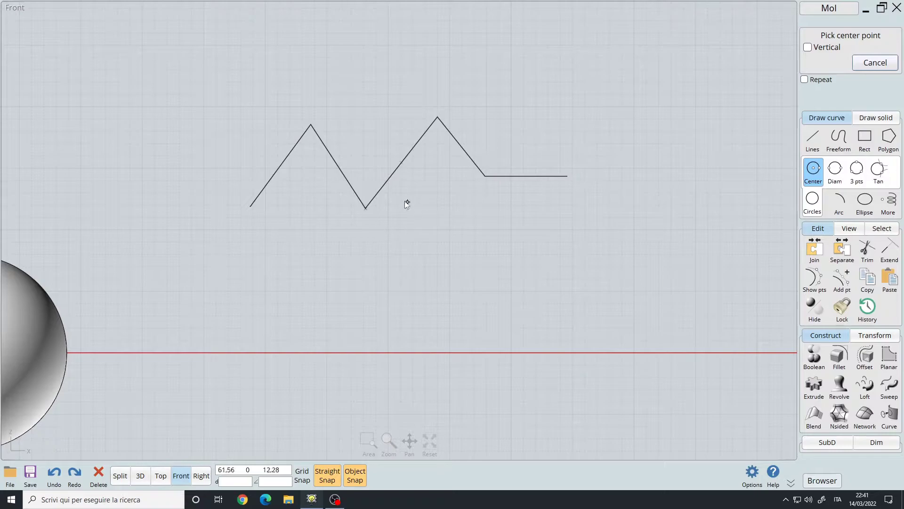
pyautogui.click(365, 207)
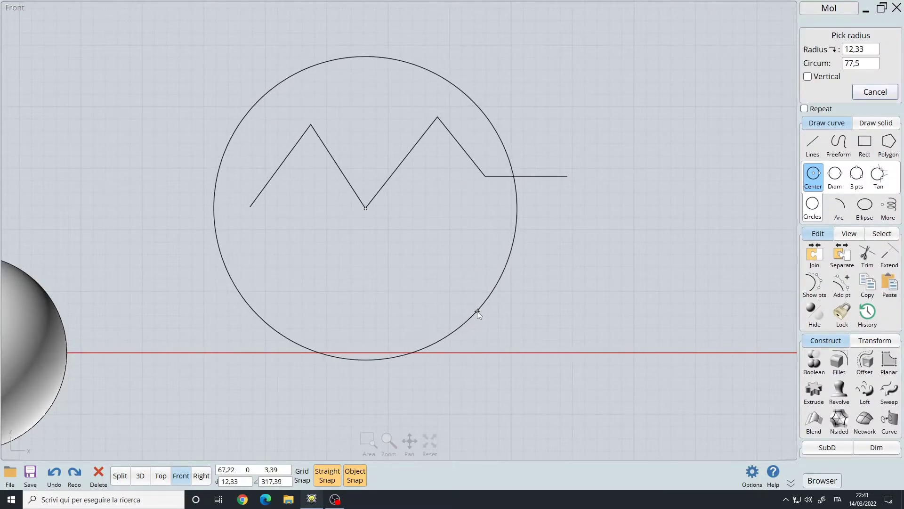
pyautogui.click(477, 311)
pyautogui.press('Home')
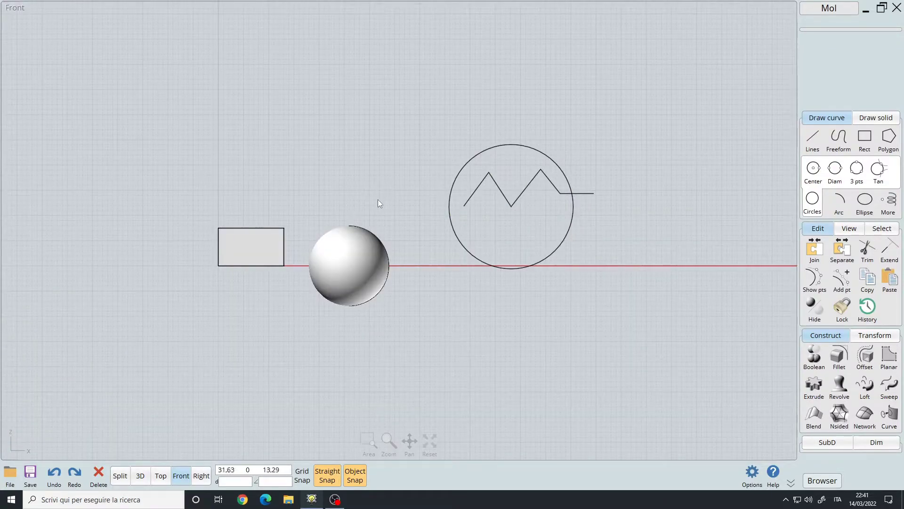
# Step: Return to the full-size 3D view, select the box to highlight it, and clear the selection
pyautogui.press('space')
pyautogui.press('space')
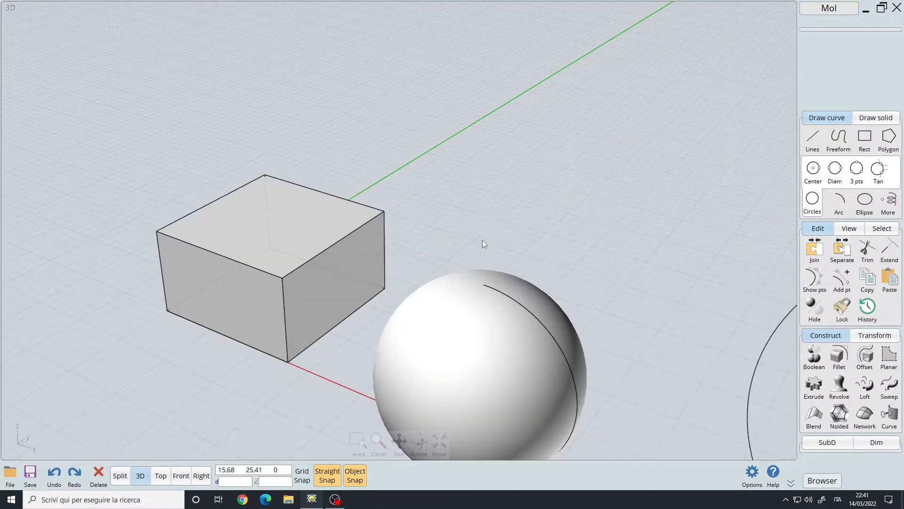
pyautogui.moveTo(482, 239); pyautogui.dragTo(463, 149, button='middle')
pyautogui.scroll(-5, 462, 149)
pyautogui.moveTo(428, 183); pyautogui.dragTo(406, 246, button='middle')
pyautogui.moveTo(406, 246); pyautogui.dragTo(414, 238, button='right')
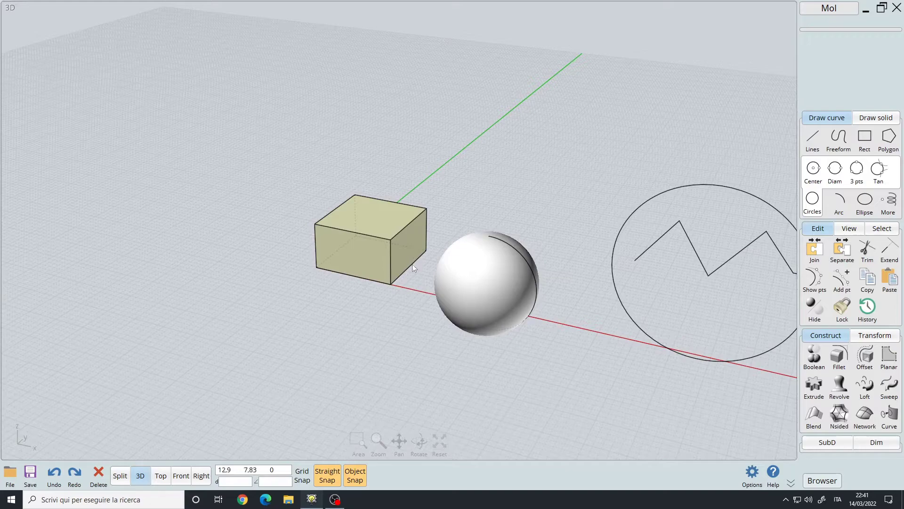
pyautogui.scroll(5, 402, 309)
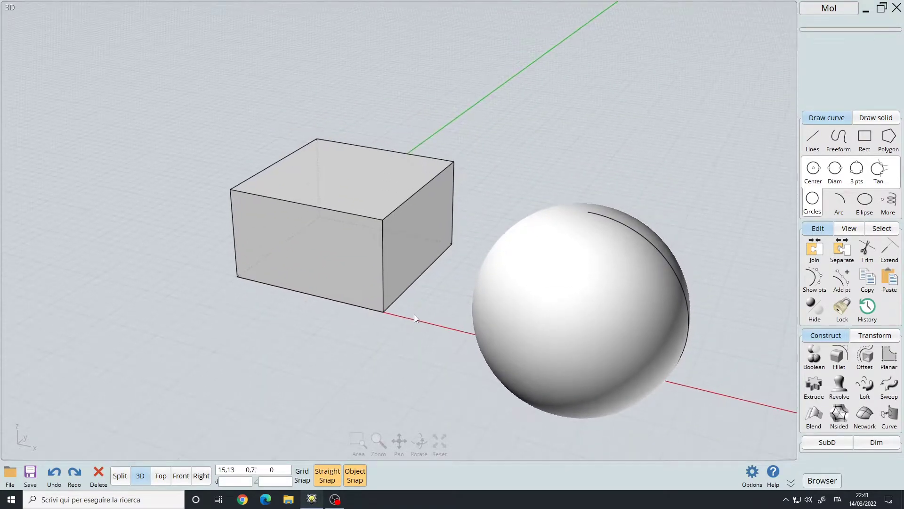
pyautogui.click(351, 249)
pyautogui.moveTo(374, 366); pyautogui.dragTo(387, 349, button='right')
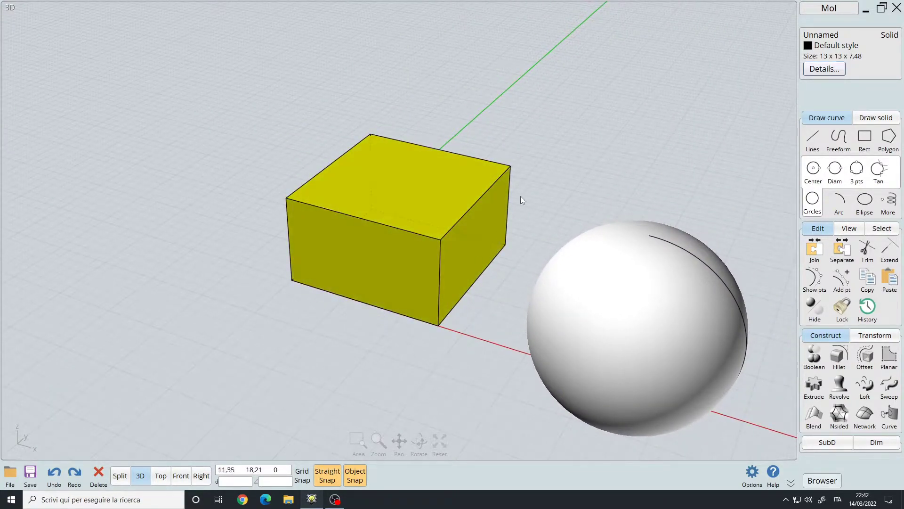
pyautogui.moveTo(370, 367); pyautogui.dragTo(399, 340, button='right')
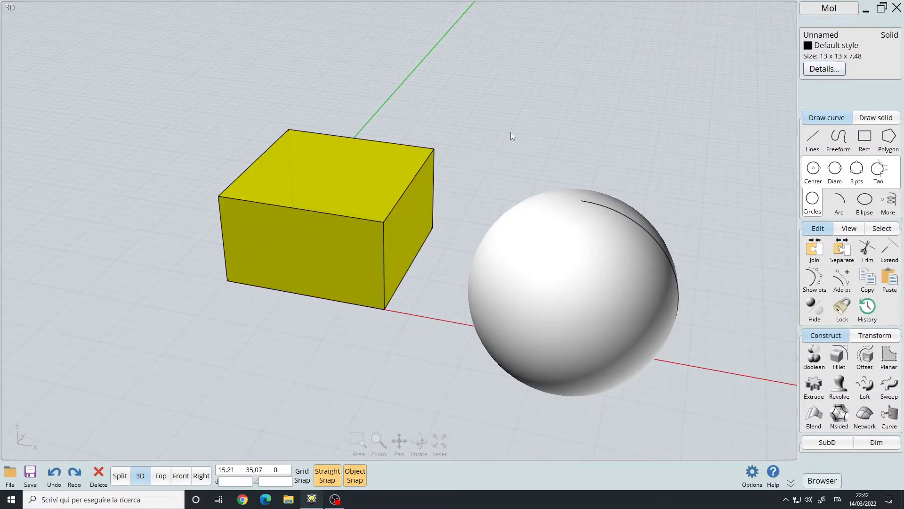
pyautogui.click(494, 135)
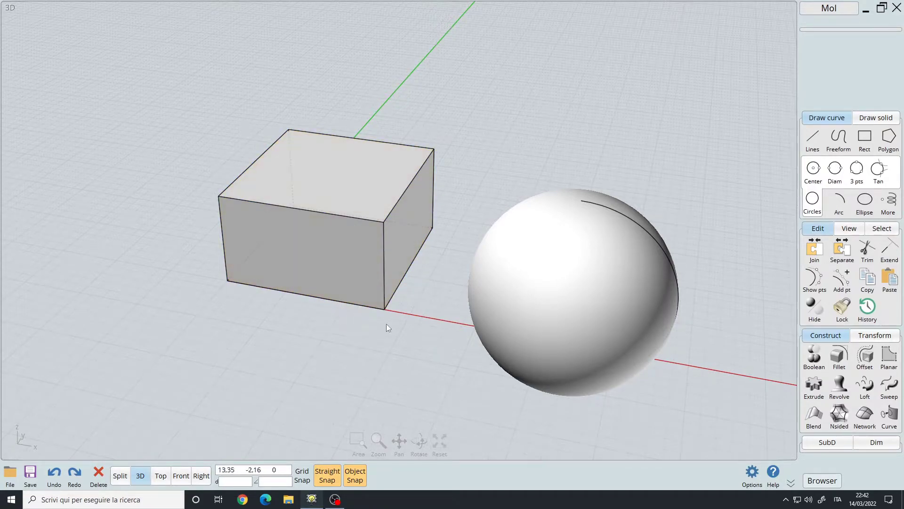
# Step: Select the box, the sphere and the circle together as a multiple selection
pyautogui.click(341, 165)
pyautogui.scroll(-5, 401, 345)
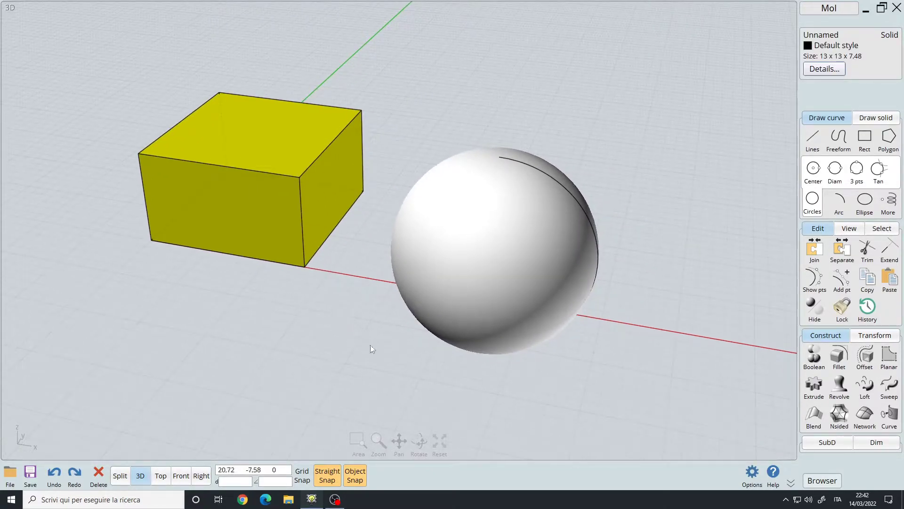
pyautogui.click(424, 307)
pyautogui.moveTo(488, 350); pyautogui.dragTo(368, 282, button='middle')
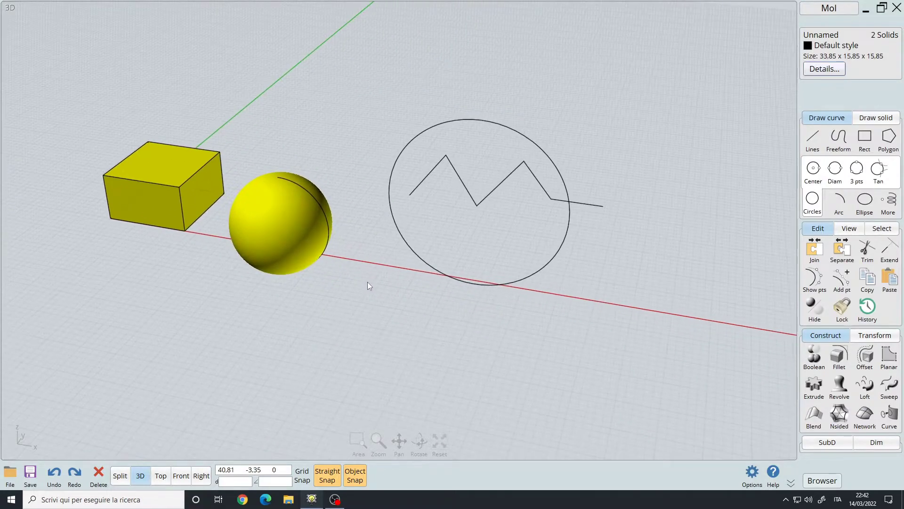
pyautogui.click(504, 128)
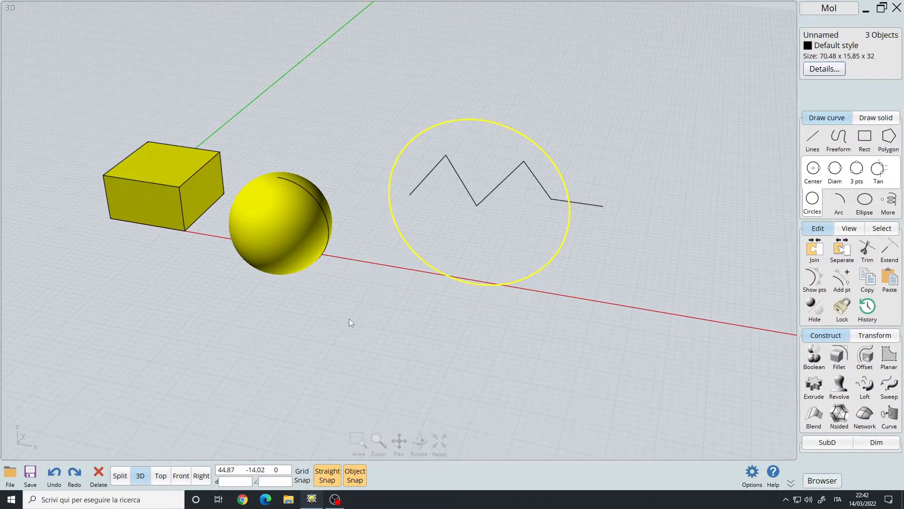
pyautogui.moveTo(349, 318); pyautogui.dragTo(487, 305, button='right')
pyautogui.moveTo(487, 303); pyautogui.dragTo(530, 310, button='middle')
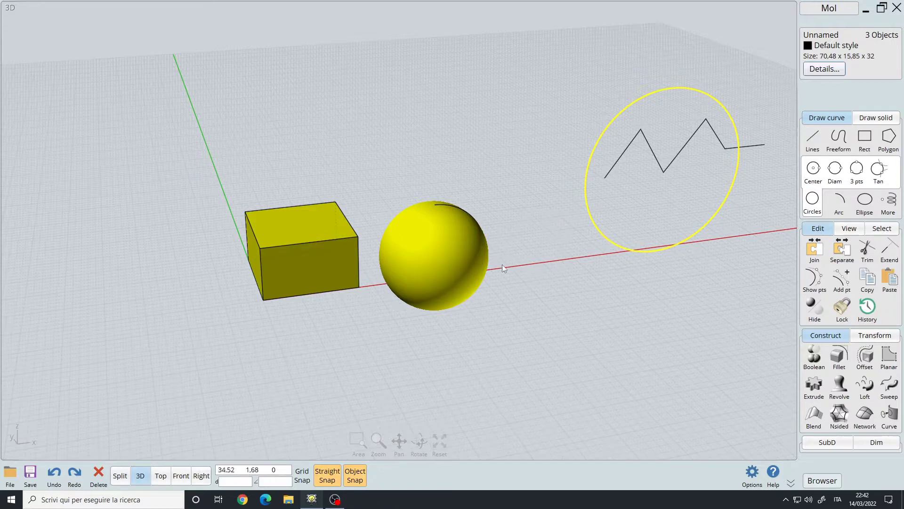
pyautogui.moveTo(506, 278); pyautogui.dragTo(481, 258, button='right')
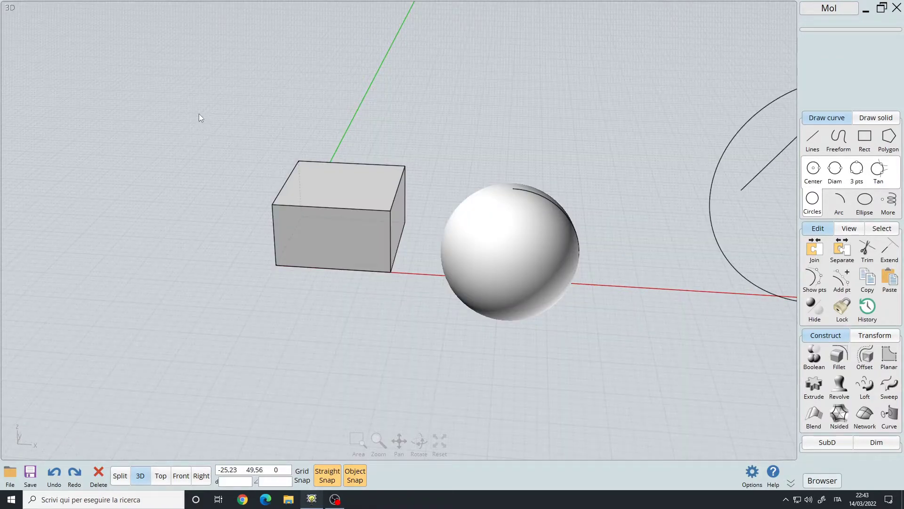
# Step: Draw selection windows around the box and the sphere in the 3D view and clear the selection
pyautogui.moveTo(201, 102); pyautogui.dragTo(575, 384)
pyautogui.moveTo(574, 383); pyautogui.dragTo(528, 350, button='middle')
pyautogui.moveTo(504, 344); pyautogui.dragTo(540, 339, button='right')
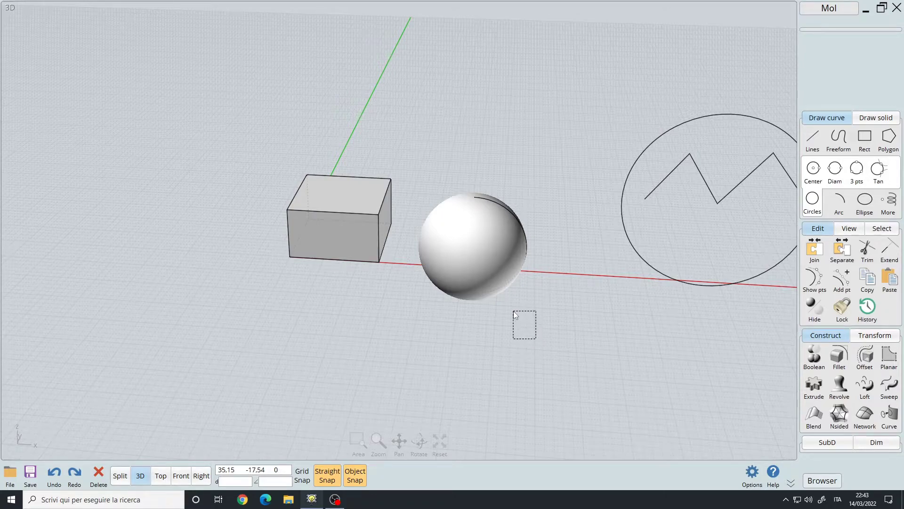
pyautogui.moveTo(514, 310)
pyautogui.mouseDown()
pyautogui.moveTo(476, 251)
pyautogui.moveTo(514, 299)
pyautogui.mouseUp()
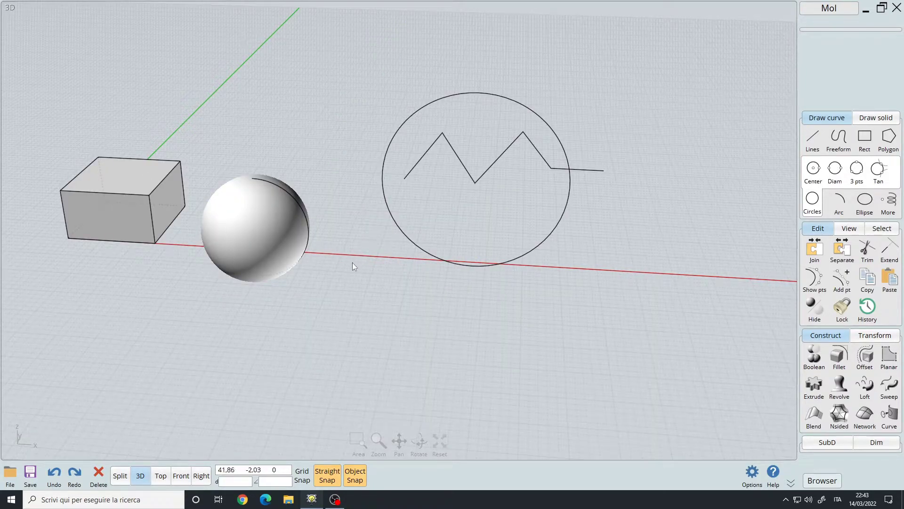
# Step: In the full-size Front view, select the circle and polyline with a crossing window, and only the circle with an enclosing window
pyautogui.middleClick(355, 211)
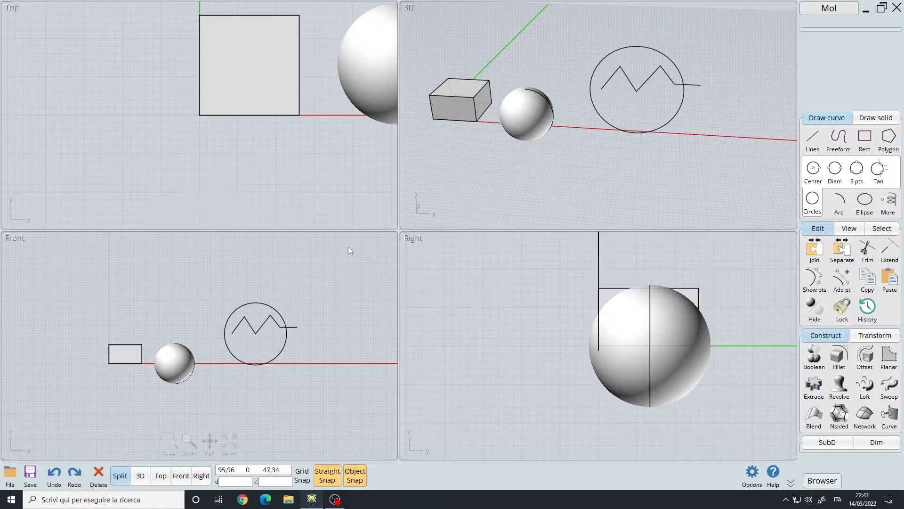
pyautogui.middleClick(191, 283)
pyautogui.moveTo(467, 304); pyautogui.dragTo(342, 306, button='middle')
pyautogui.scroll(3, 372, 228)
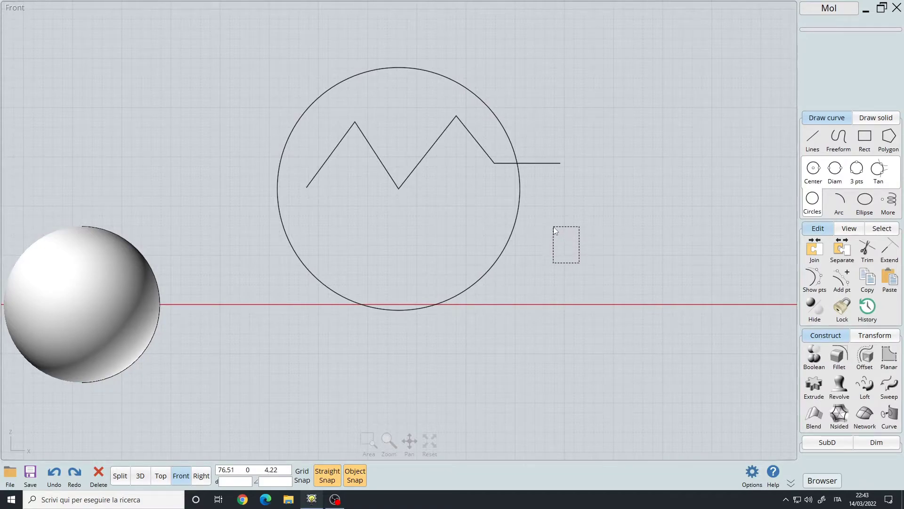
pyautogui.moveTo(553, 227); pyautogui.dragTo(490, 150)
pyautogui.click(594, 237)
pyautogui.moveTo(240, 49); pyautogui.dragTo(533, 349)
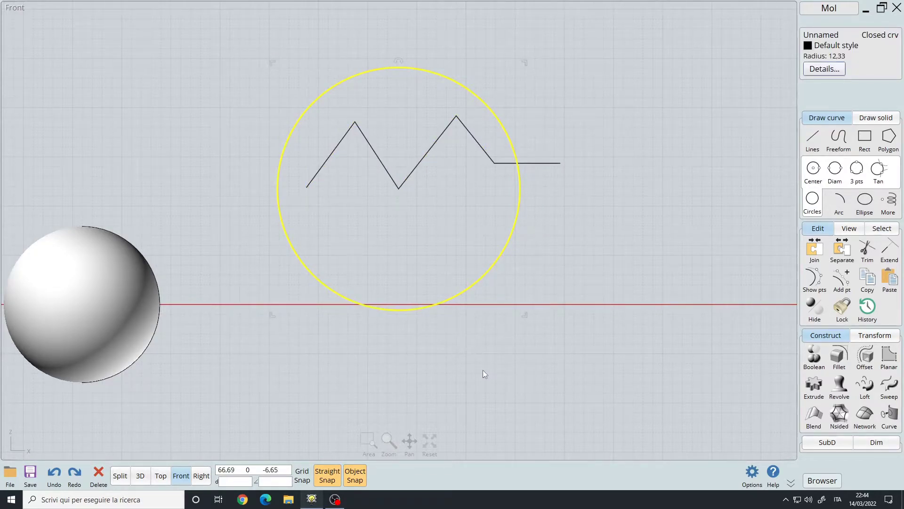
pyautogui.click(397, 323)
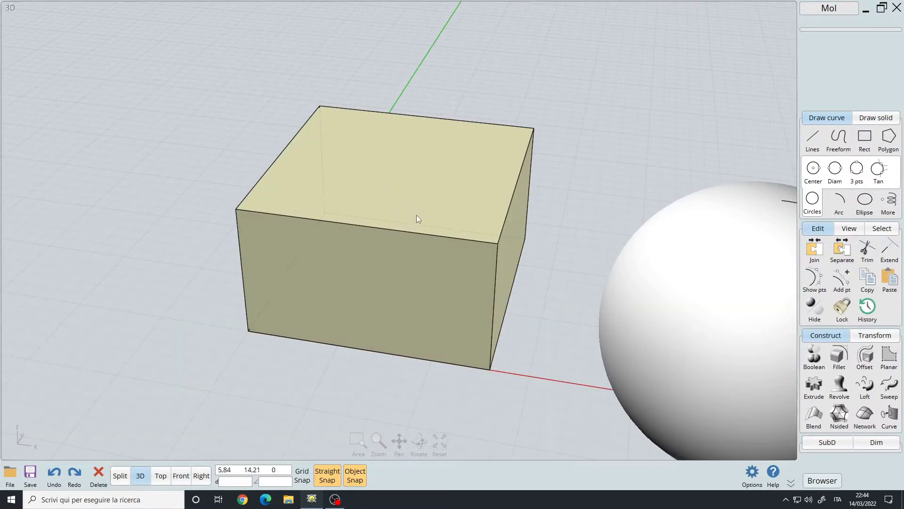
# Step: Return to the full-size 3D view and select the whole box as a solid
pyautogui.moveTo(417, 214); pyautogui.dragTo(403, 212, button='right')
pyautogui.moveTo(403, 212); pyautogui.dragTo(450, 243, button='middle')
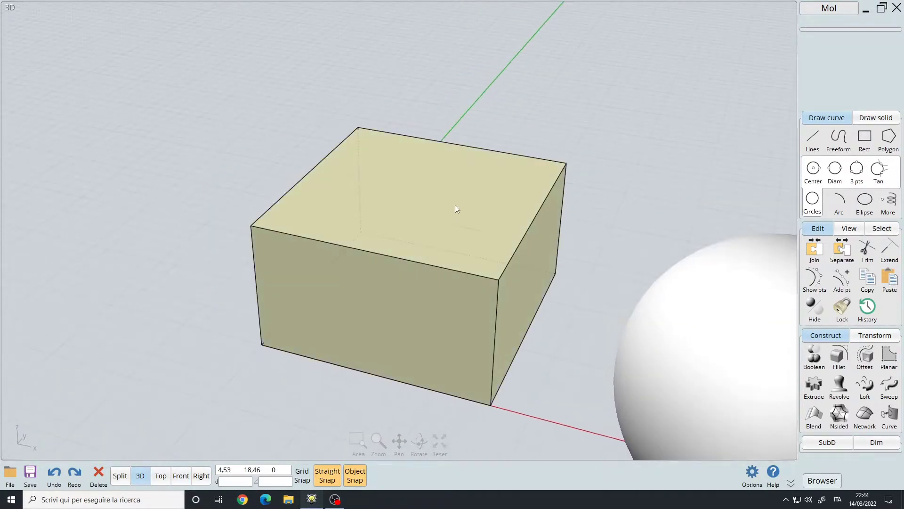
pyautogui.click(409, 195)
pyautogui.moveTo(659, 207); pyautogui.dragTo(623, 209, button='right')
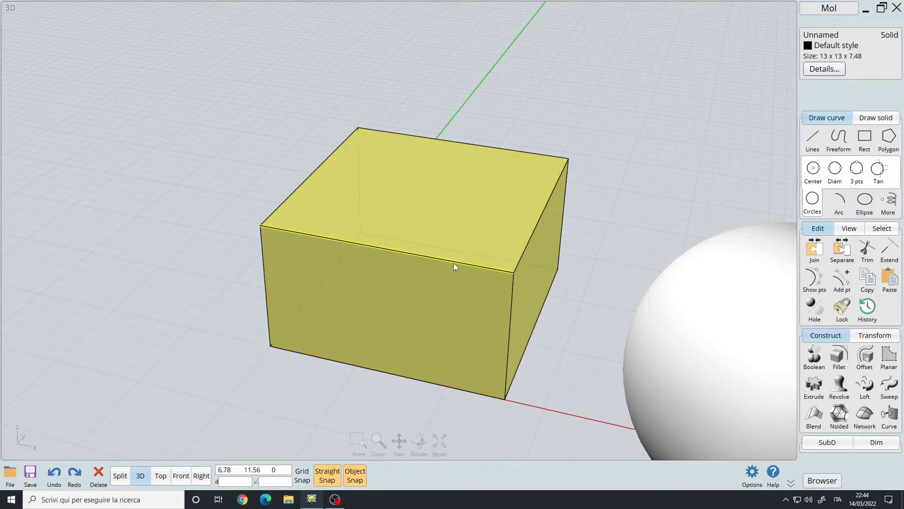
pyautogui.scroll(3, 434, 267)
pyautogui.scroll(-2, 433, 250)
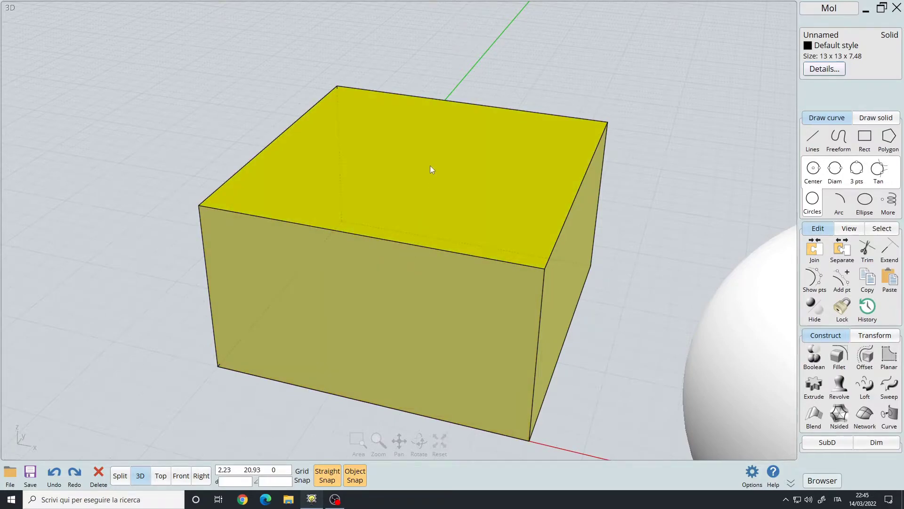
# Step: Sub-select the box's top face, add its front and side faces, and clear the selection
pyautogui.keyDown('ctrl'); pyautogui.keyDown('shift'); pyautogui.click(430, 165); pyautogui.keyUp('shift'); pyautogui.keyUp('ctrl')
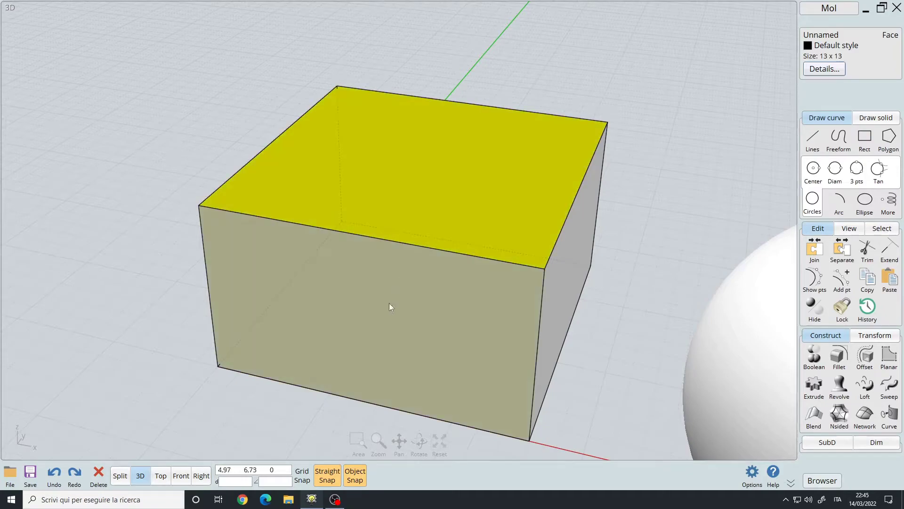
pyautogui.moveTo(640, 242); pyautogui.dragTo(522, 201, button='right')
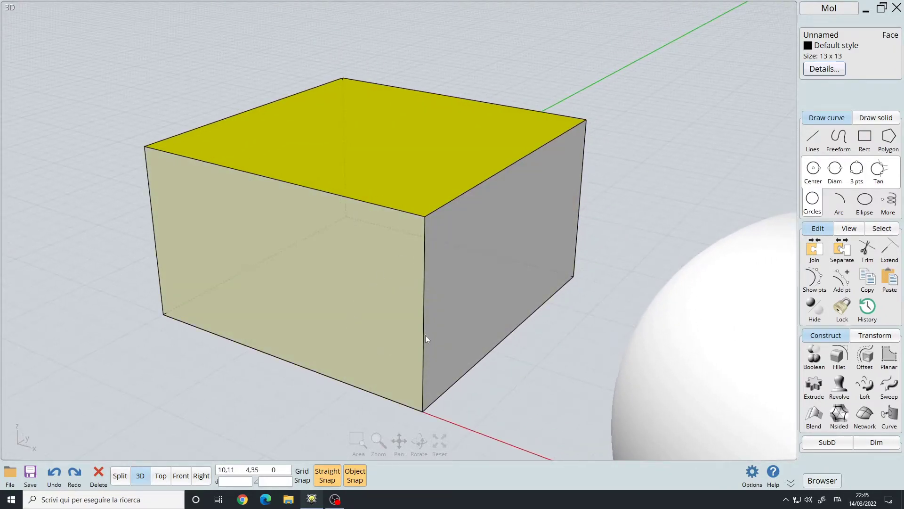
pyautogui.keyDown('ctrl'); pyautogui.keyDown('shift'); pyautogui.click(304, 268); pyautogui.keyUp('shift'); pyautogui.keyUp('ctrl')
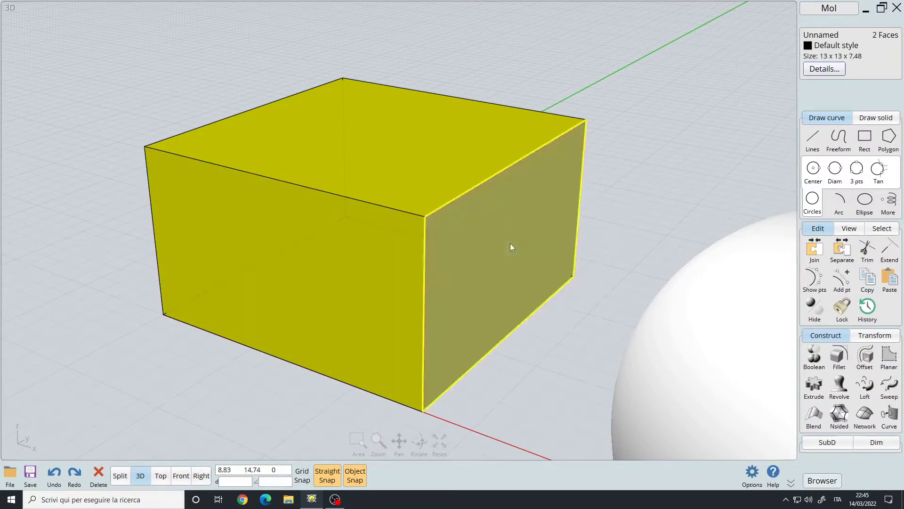
pyautogui.keyDown('ctrl'); pyautogui.keyDown('shift'); pyautogui.click(510, 243); pyautogui.keyUp('shift'); pyautogui.keyUp('ctrl')
pyautogui.moveTo(470, 364); pyautogui.dragTo(371, 394, button='right')
pyautogui.click(535, 379)
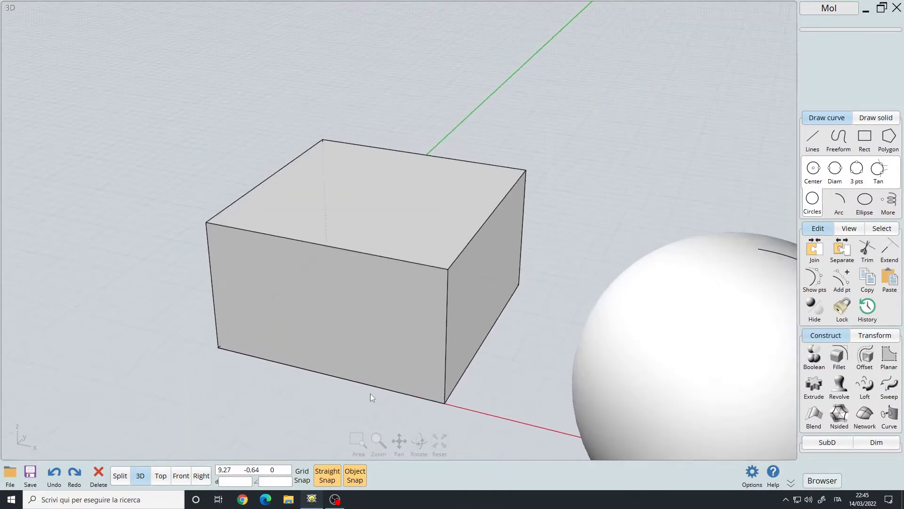
# Step: Select the box, sub-select the two top edges and the vertical edge meeting at its near corner, and clear the selection
pyautogui.click(423, 219)
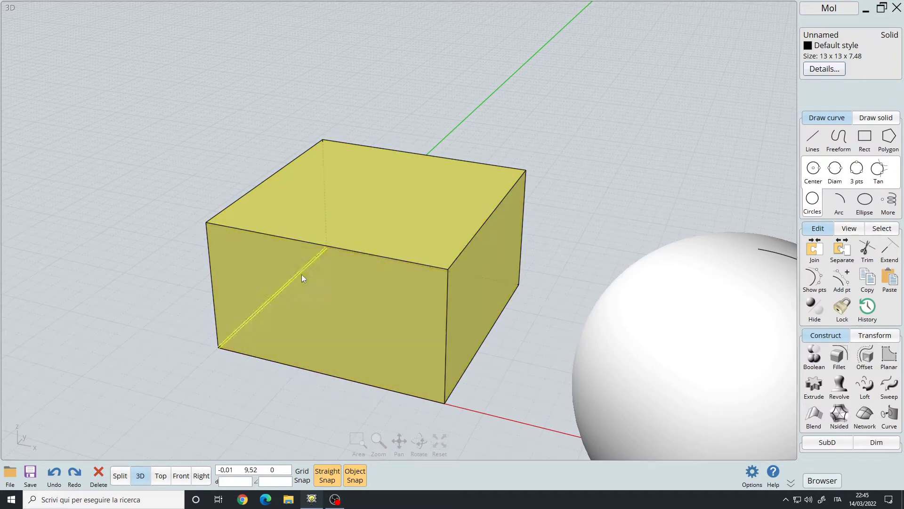
pyautogui.click(376, 254)
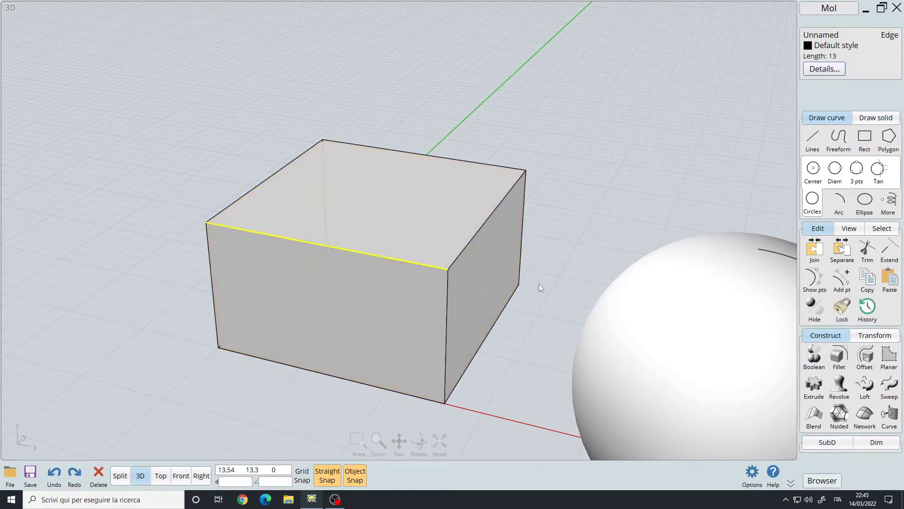
pyautogui.click(473, 238)
pyautogui.click(448, 286)
pyautogui.moveTo(570, 241); pyautogui.dragTo(558, 211, button='right')
pyautogui.click(558, 211)
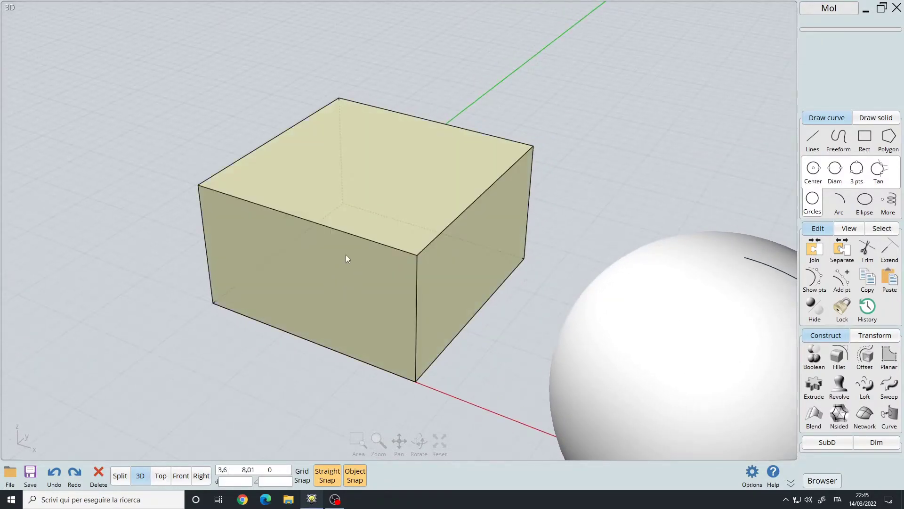
# Step: Sub-select two adjacent top edges of the box, extend the selection to the whole top edge loop, and deselect it
pyautogui.click(338, 278)
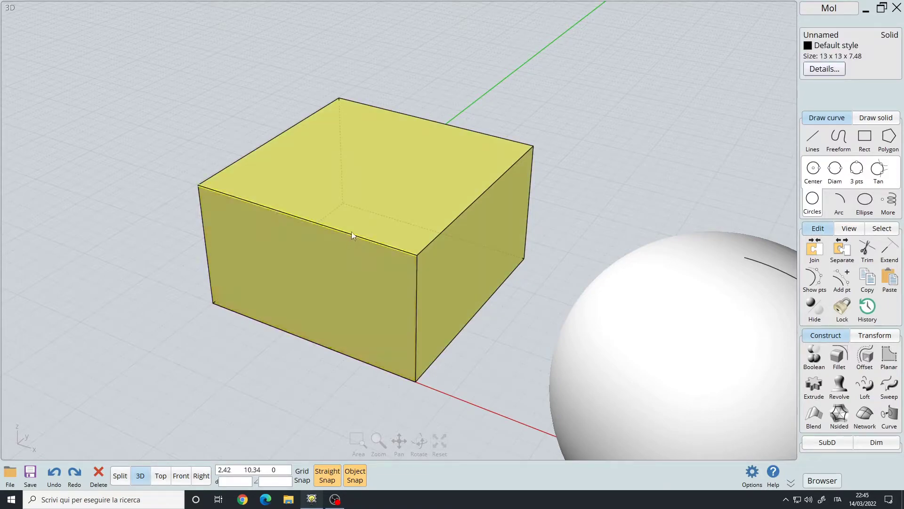
pyautogui.click(351, 230)
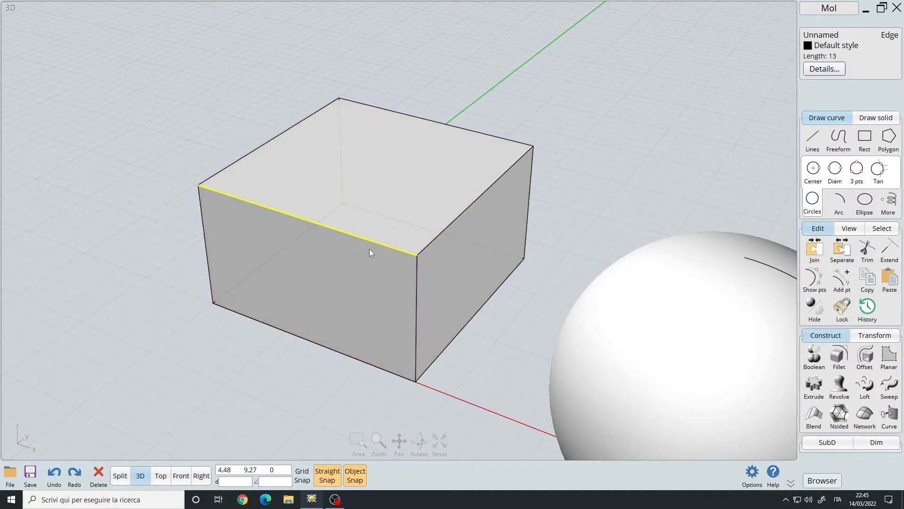
pyautogui.click(442, 233)
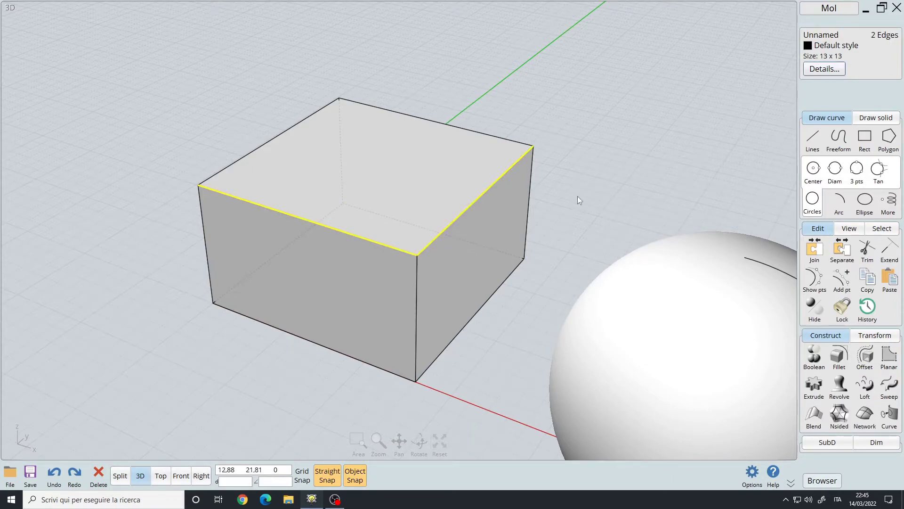
pyautogui.press('l')
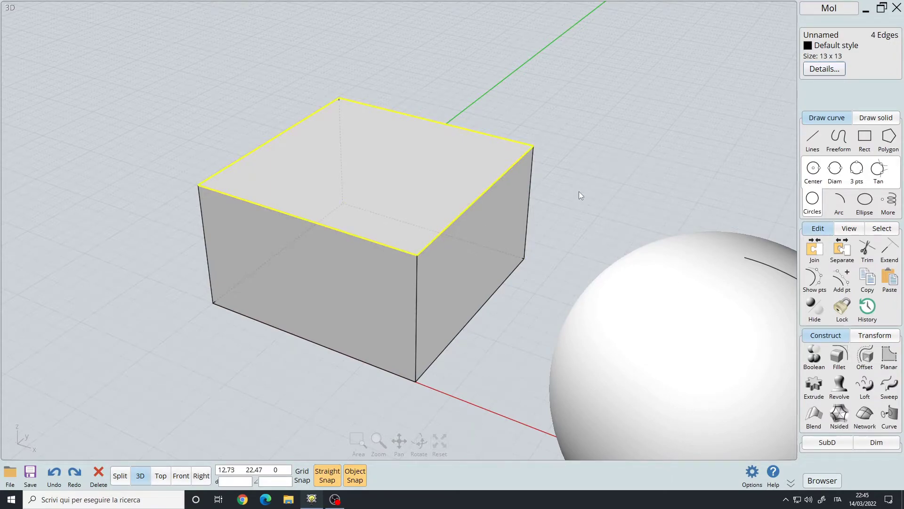
pyautogui.moveTo(566, 205); pyautogui.dragTo(616, 200, button='right')
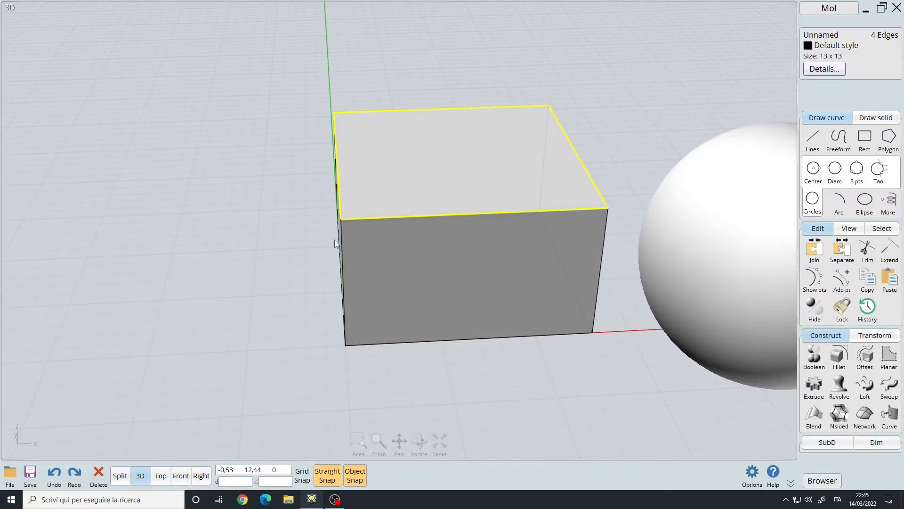
pyautogui.moveTo(435, 268); pyautogui.dragTo(328, 276, button='right')
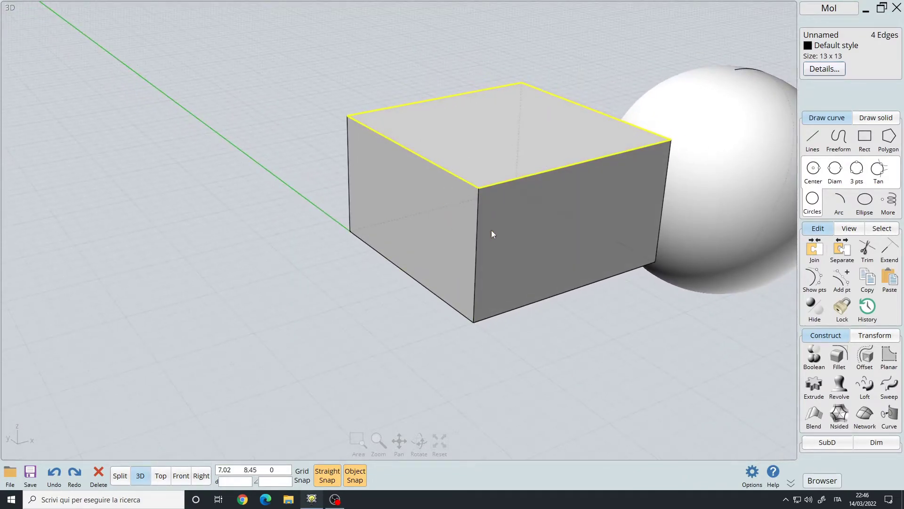
pyautogui.moveTo(391, 224); pyautogui.dragTo(257, 274, button='right')
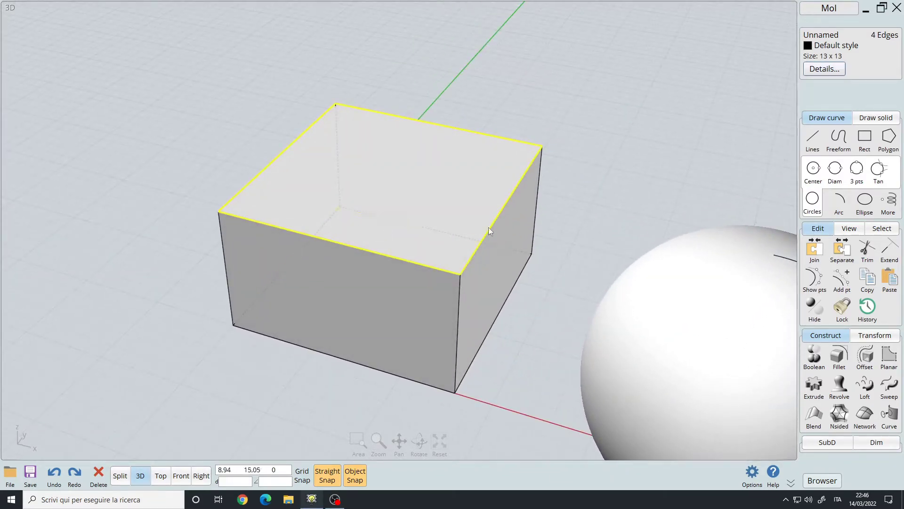
pyautogui.click(587, 191)
# Step: Show the box's control points, select the near top corner and the rear lower corner points, and clear the selection
pyautogui.moveTo(443, 242); pyautogui.dragTo(457, 255, button='right')
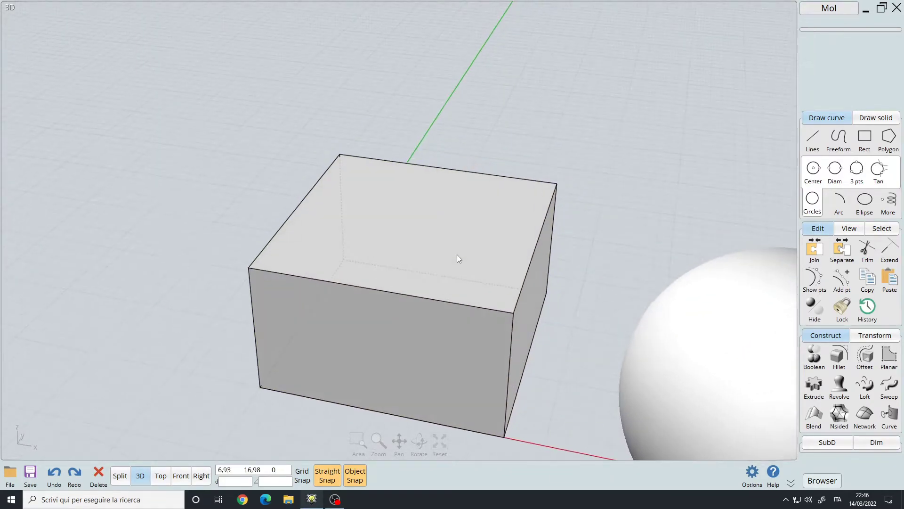
pyautogui.click(812, 200)
pyautogui.moveTo(444, 253); pyautogui.dragTo(413, 227, button='middle')
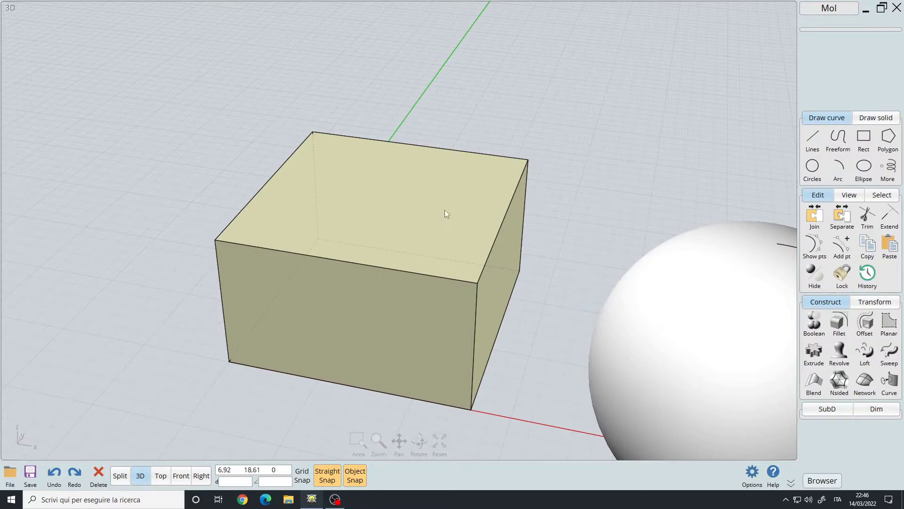
pyautogui.click(428, 201)
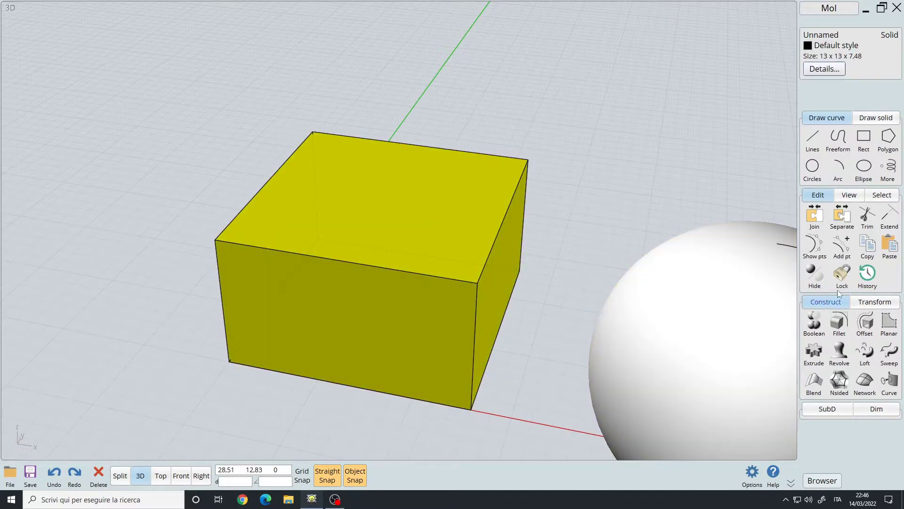
pyautogui.click(820, 249)
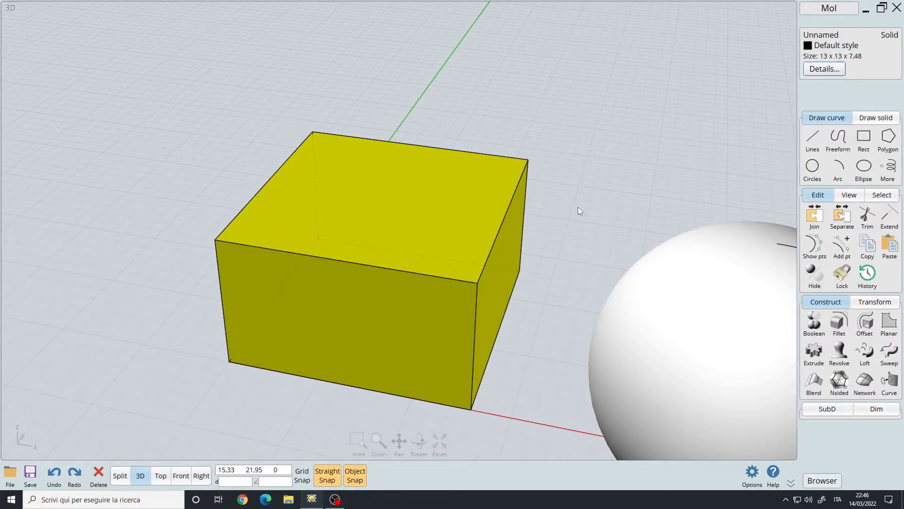
pyautogui.scroll(3, 556, 329)
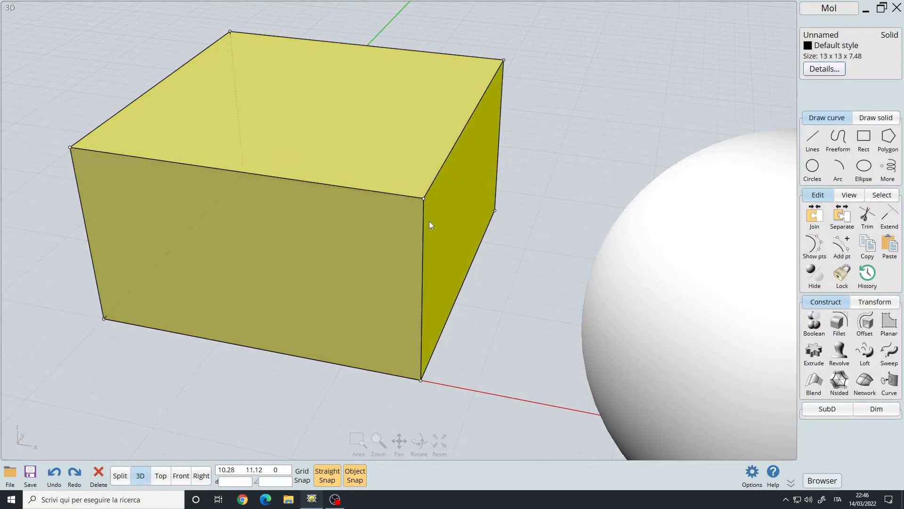
pyautogui.click(423, 198)
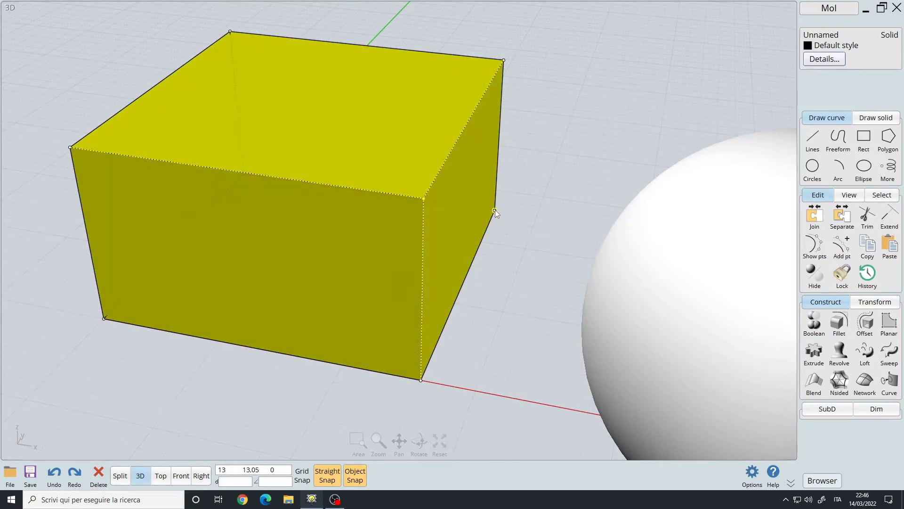
pyautogui.click(495, 210)
pyautogui.moveTo(516, 264); pyautogui.dragTo(456, 266, button='right')
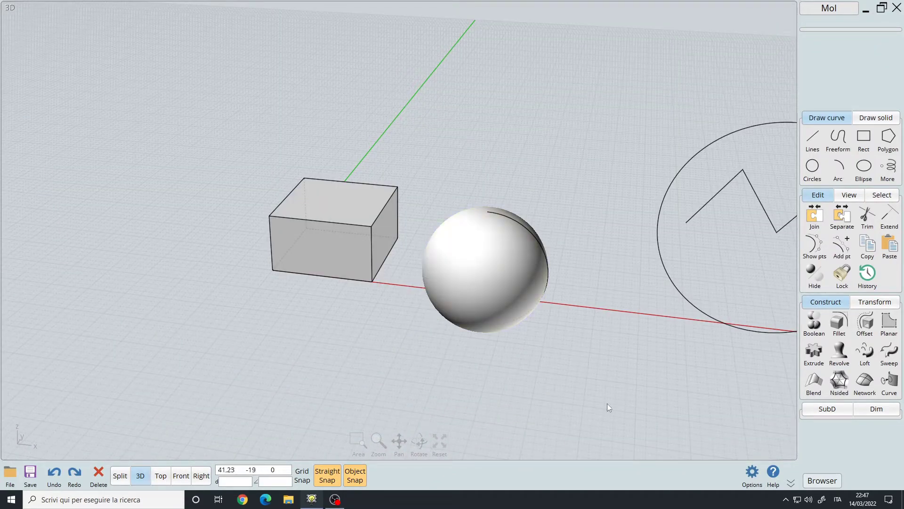
# Step: Open the scene browser and expand its Objects, Types and Styles sections
pyautogui.click(822, 481)
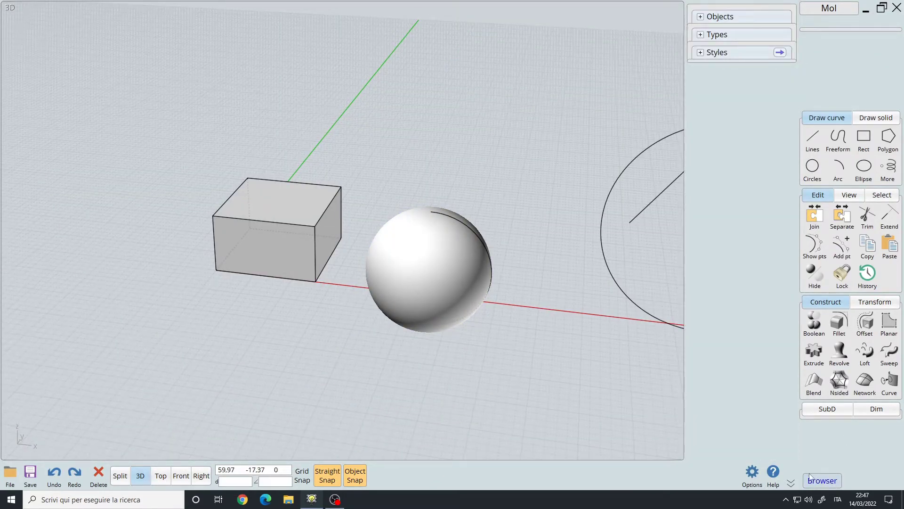
pyautogui.click(828, 482)
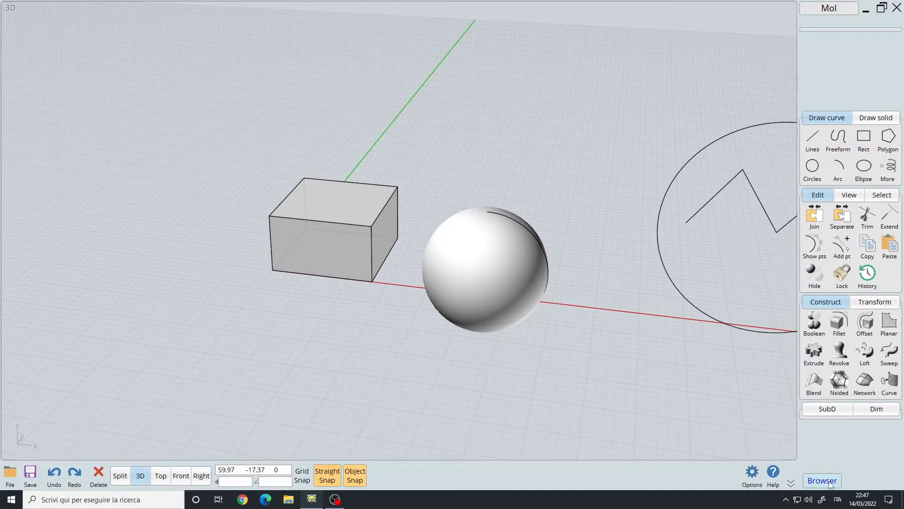
pyautogui.click(830, 484)
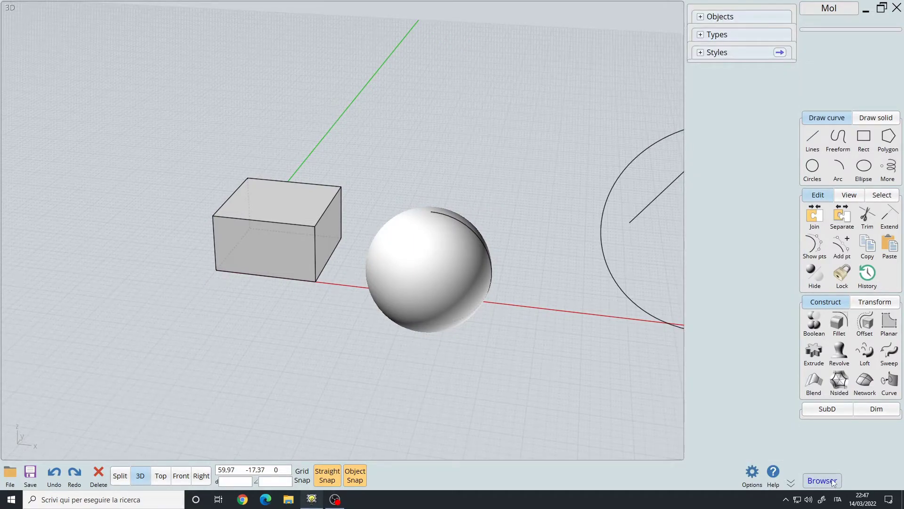
pyautogui.click(720, 18)
pyautogui.click(724, 46)
pyautogui.click(728, 171)
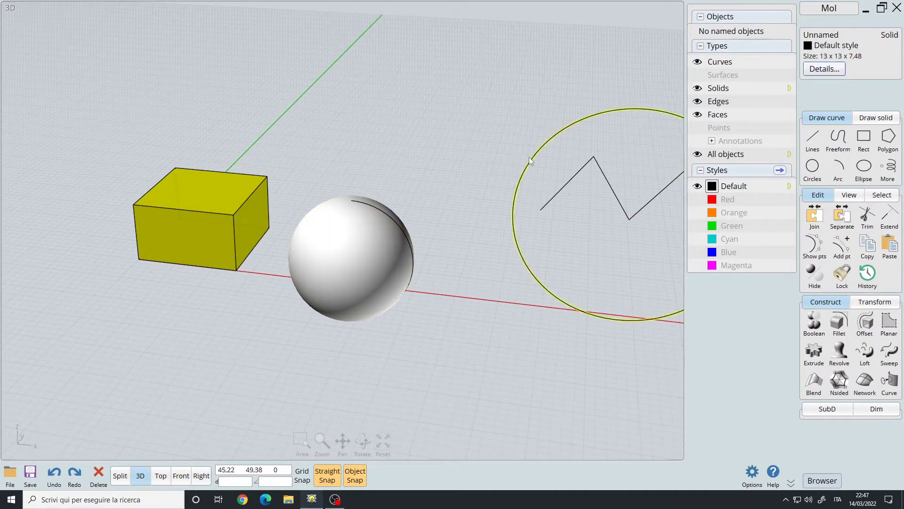
pyautogui.scroll(-2, 372, 177)
pyautogui.scroll(3, 396, 216)
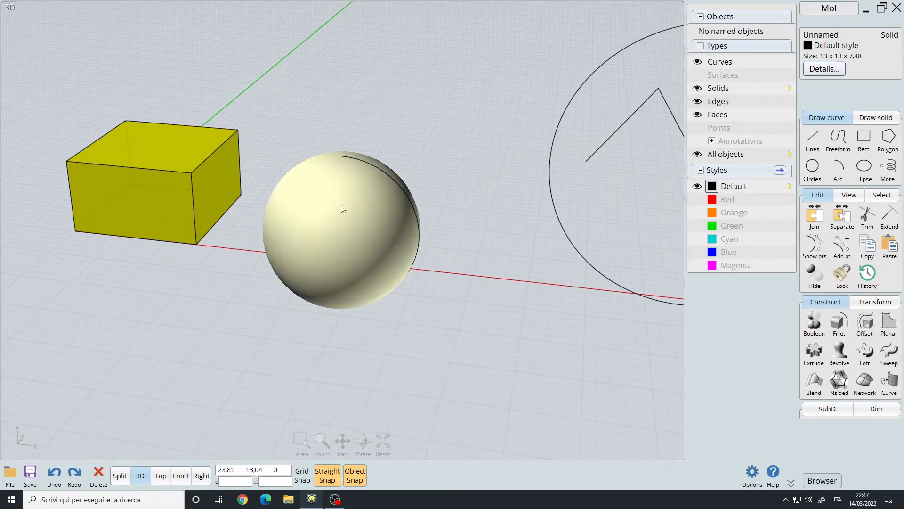
# Step: Deselect the box, select the sphere and name it Sphere
pyautogui.click(317, 112)
pyautogui.moveTo(309, 112); pyautogui.dragTo(418, 139, button='middle')
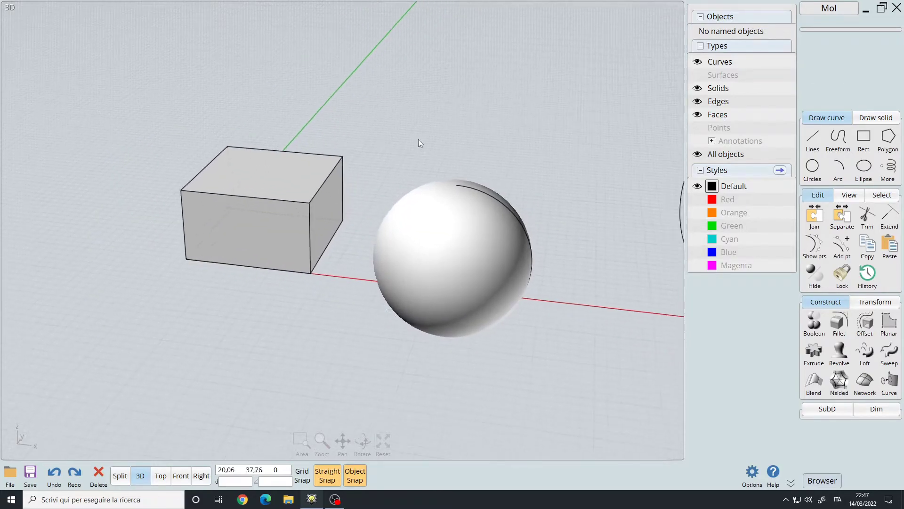
pyautogui.click(433, 232)
pyautogui.moveTo(578, 154); pyautogui.dragTo(479, 163, button='middle')
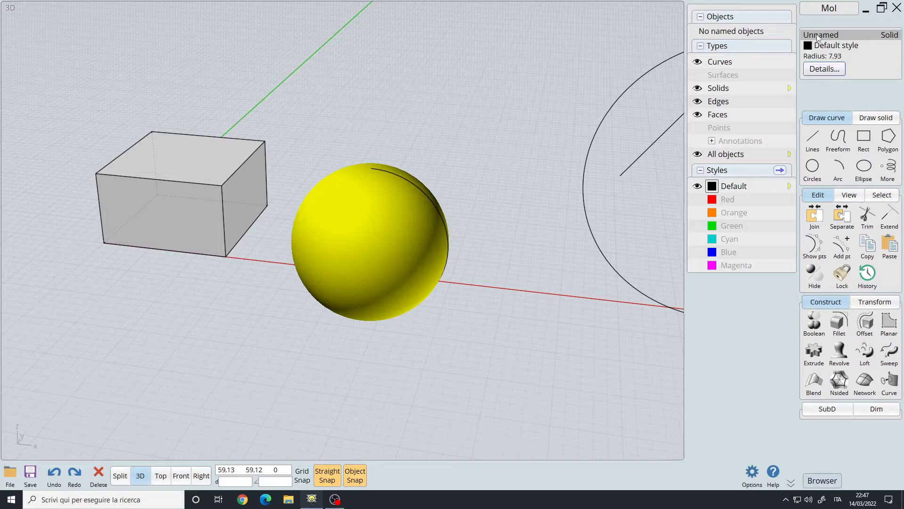
pyautogui.click(840, 36)
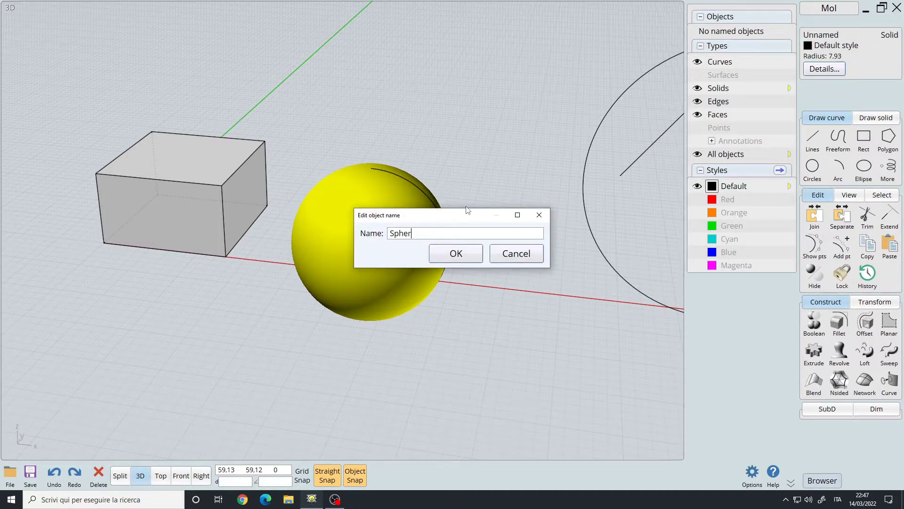
pyautogui.click(464, 253)
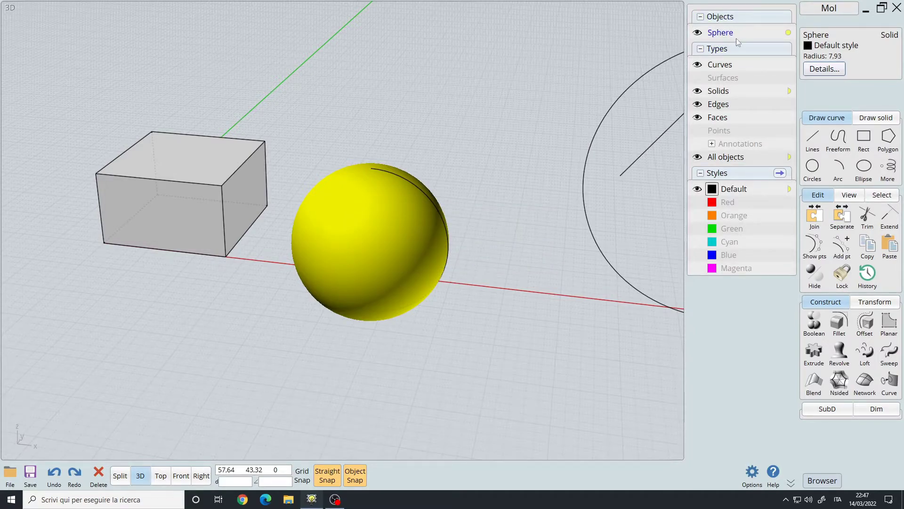
# Step: Toggle the selection of the named Sphere object off and on in the scene browser, and hide and show it
pyautogui.click(788, 34)
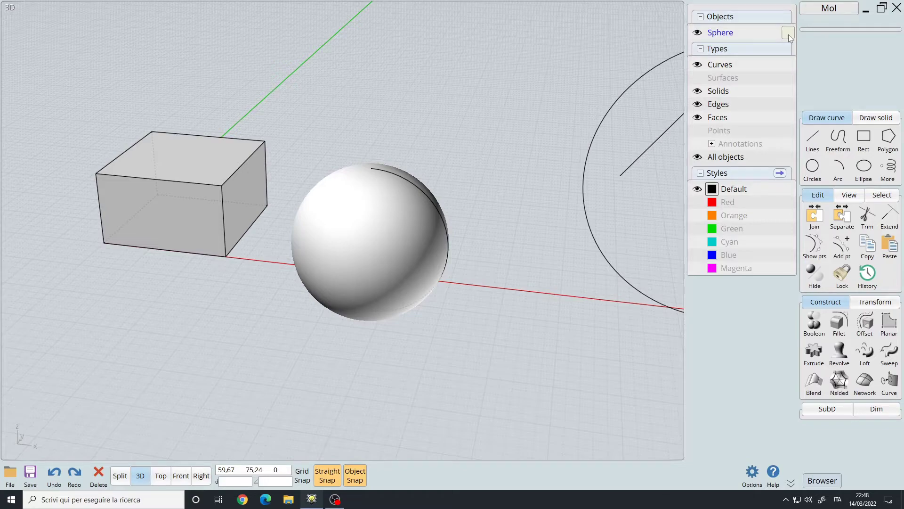
pyautogui.click(788, 34)
pyautogui.click(788, 33)
pyautogui.click(789, 33)
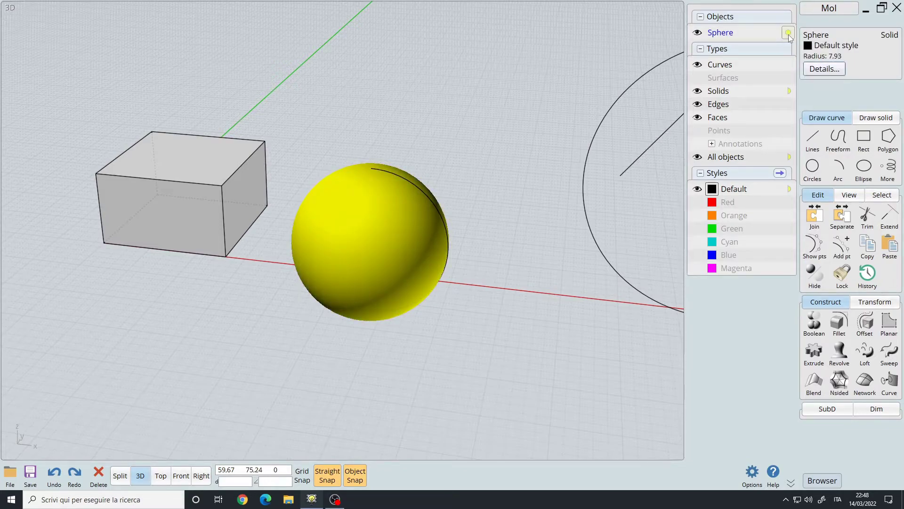
pyautogui.click(700, 35)
pyautogui.click(700, 34)
pyautogui.click(700, 35)
pyautogui.click(700, 35)
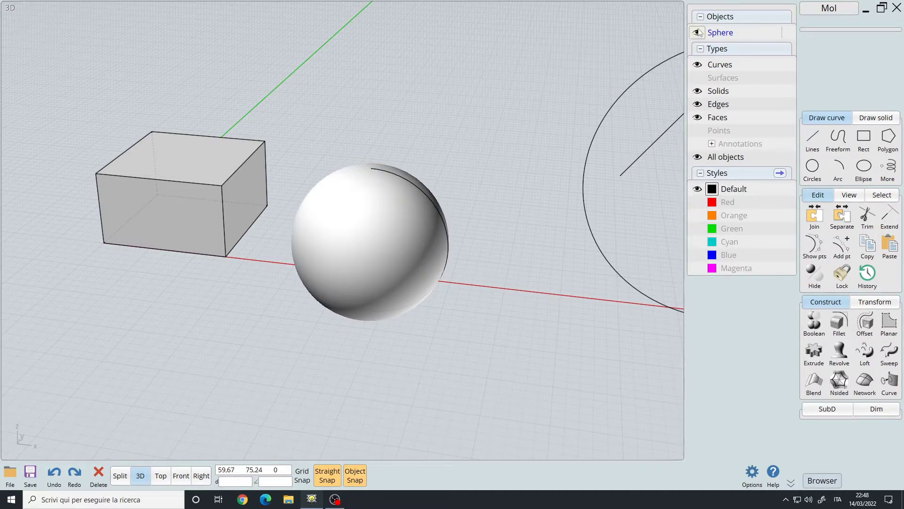
# Step: Hide and show all curves by object type in the scene browser
pyautogui.moveTo(678, 29); pyautogui.dragTo(696, 55, button='middle')
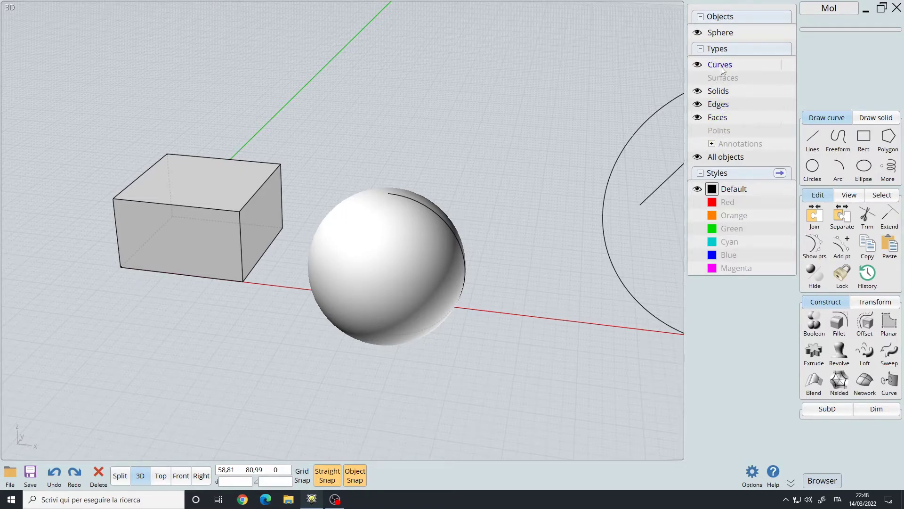
pyautogui.moveTo(559, 165); pyautogui.dragTo(462, 165, button='middle')
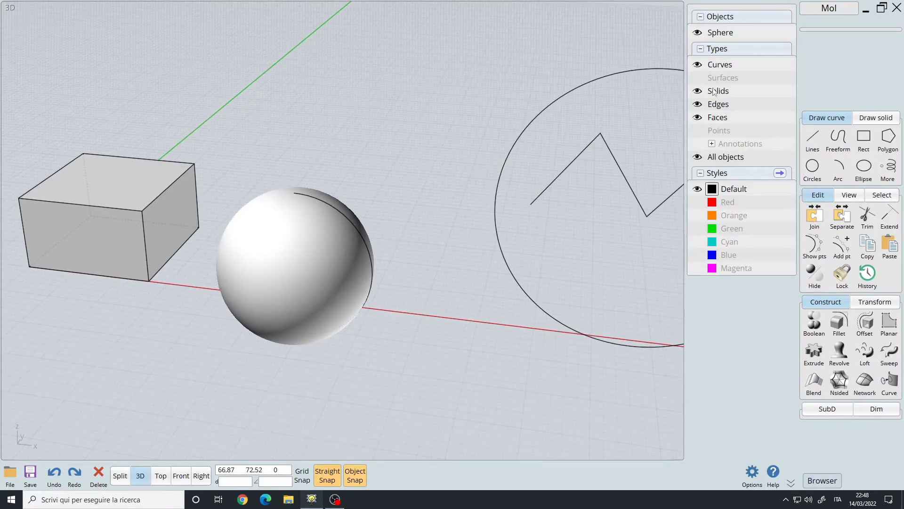
pyautogui.scroll(-2, 512, 167)
pyautogui.moveTo(539, 177); pyautogui.dragTo(458, 177, button='middle')
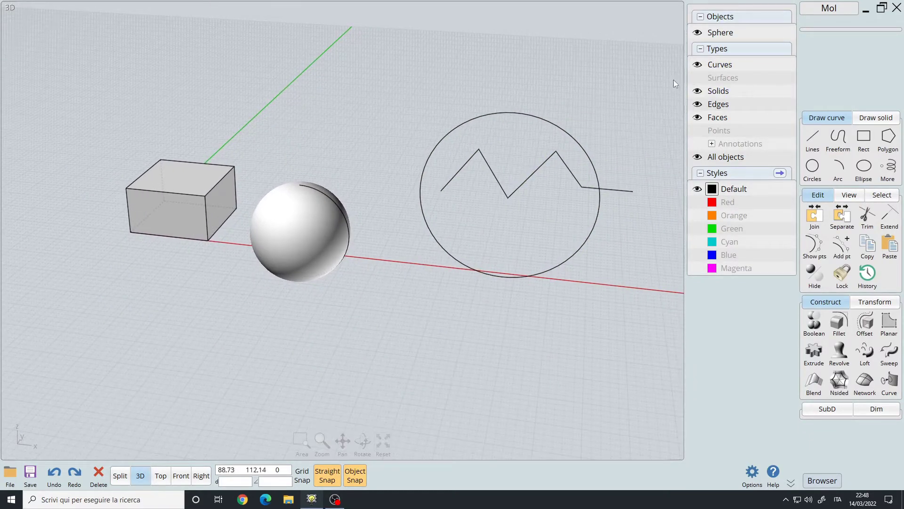
pyautogui.click(698, 64)
pyautogui.click(698, 64)
pyautogui.click(698, 65)
pyautogui.click(698, 64)
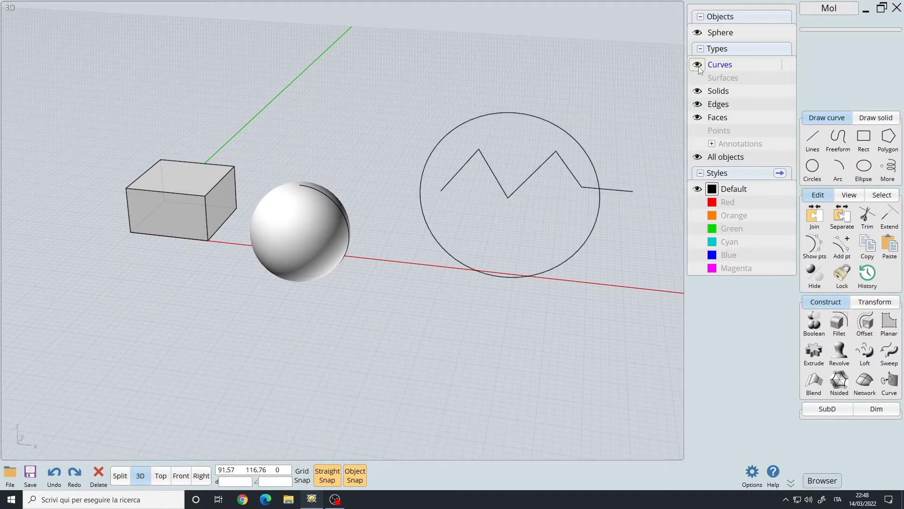
# Step: Select and deselect all curves by type, and do the same for all objects
pyautogui.click(788, 65)
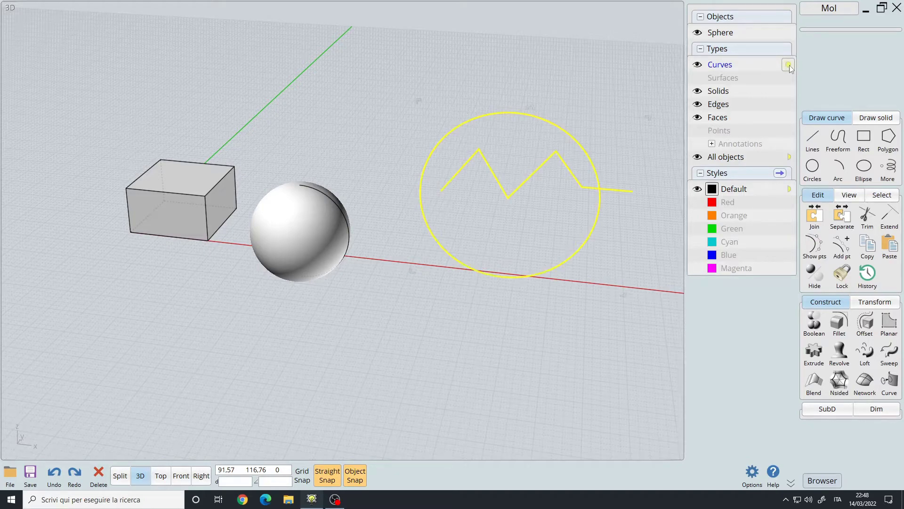
pyautogui.click(789, 65)
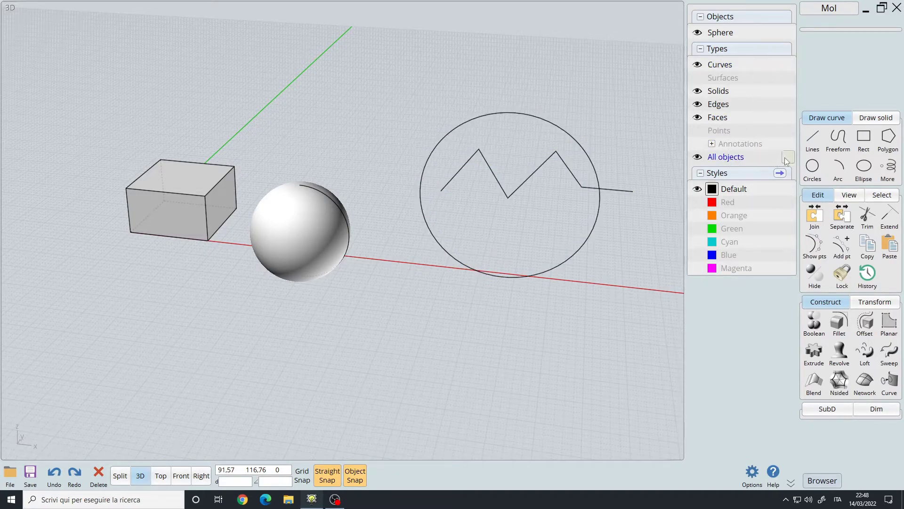
pyautogui.click(788, 157)
pyautogui.click(788, 157)
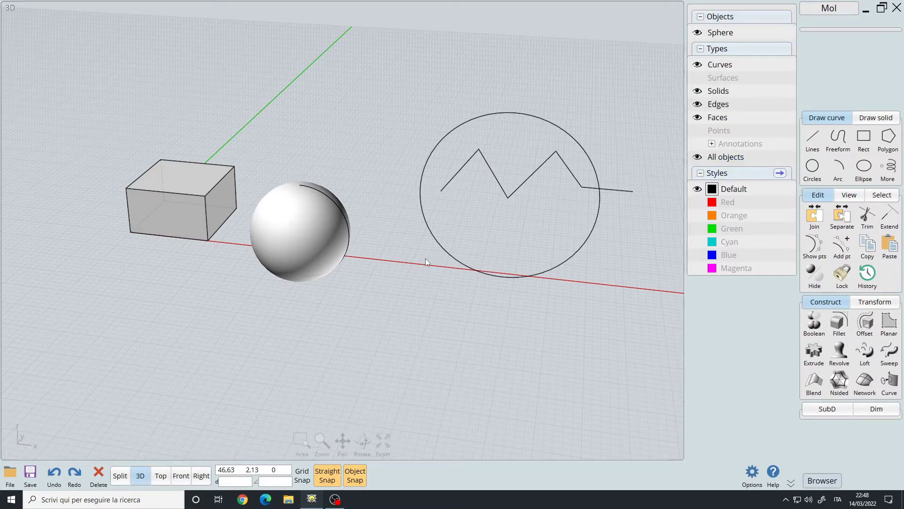
# Step: Sub-select the box's top and front faces, assign them the Red style and clear the selection
pyautogui.moveTo(425, 258); pyautogui.dragTo(537, 258, button='right')
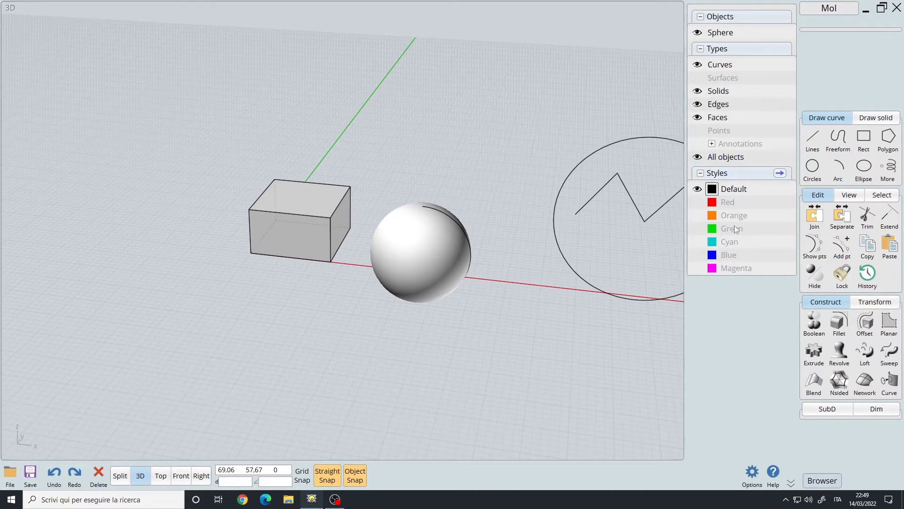
pyautogui.moveTo(319, 228); pyautogui.dragTo(394, 233, button='right')
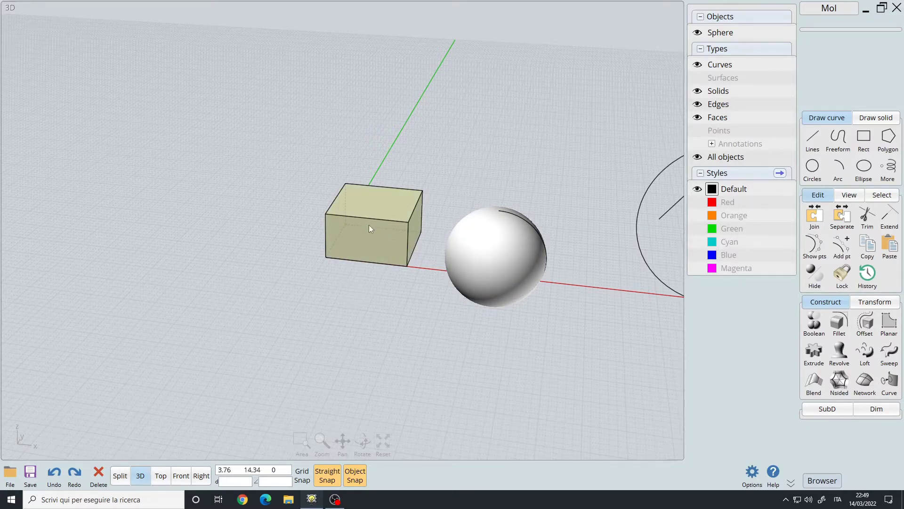
pyautogui.scroll(3, 377, 228)
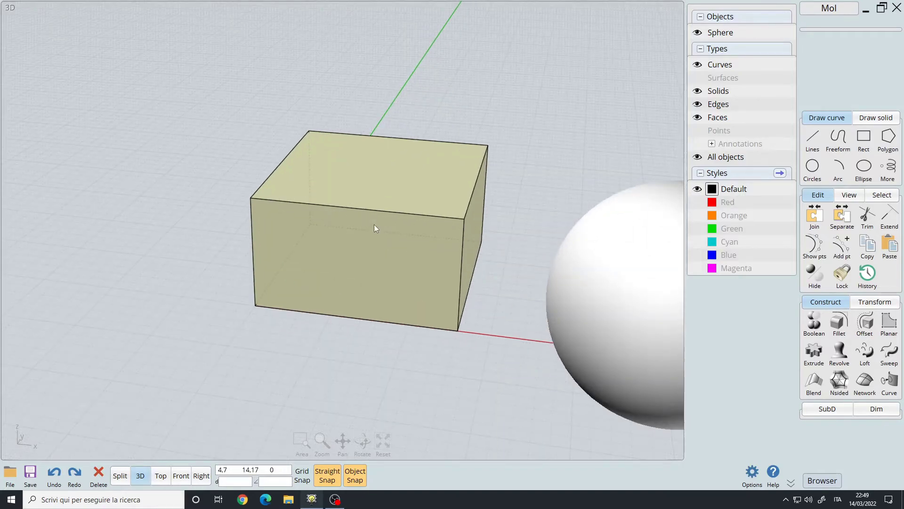
pyautogui.click(380, 179)
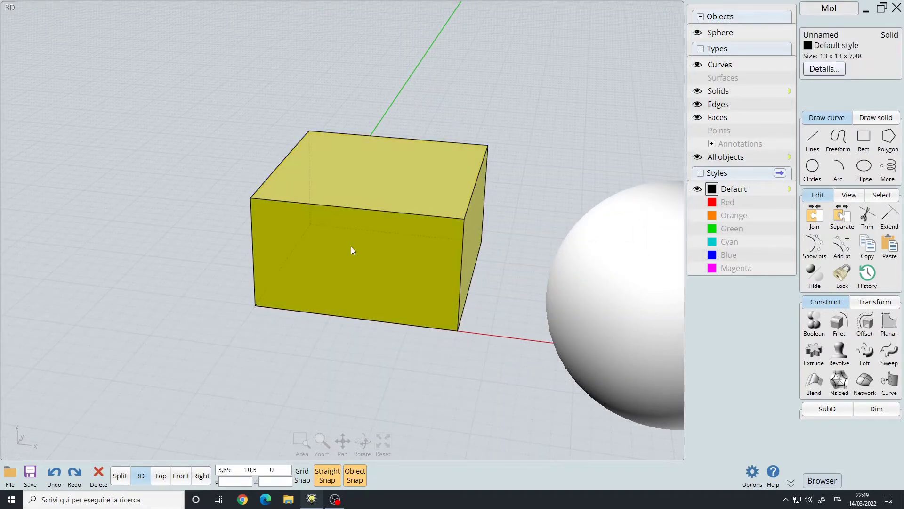
pyautogui.click(377, 181)
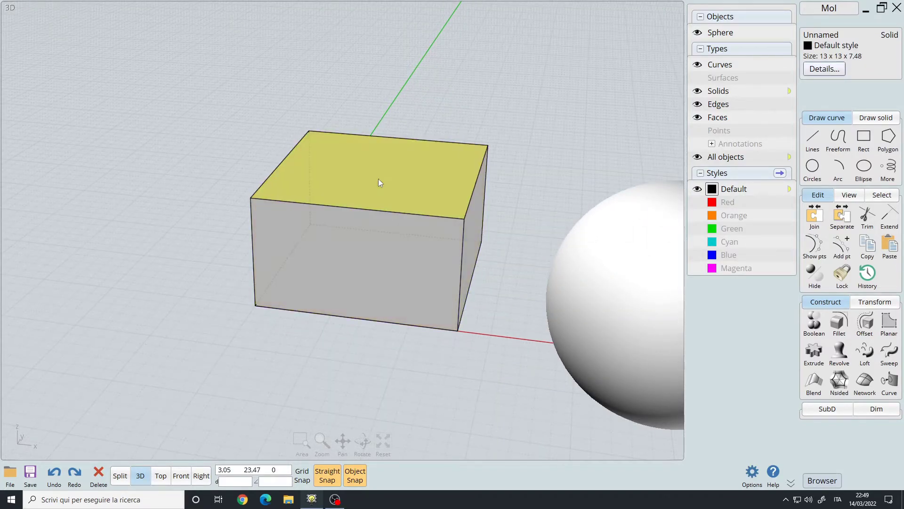
pyautogui.click(354, 250)
pyautogui.moveTo(335, 385); pyautogui.dragTo(424, 367, button='right')
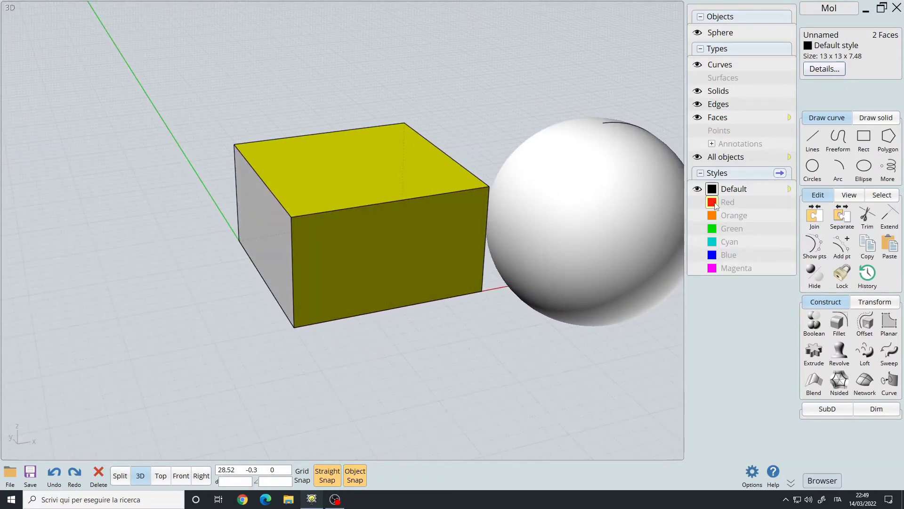
pyautogui.click(715, 203)
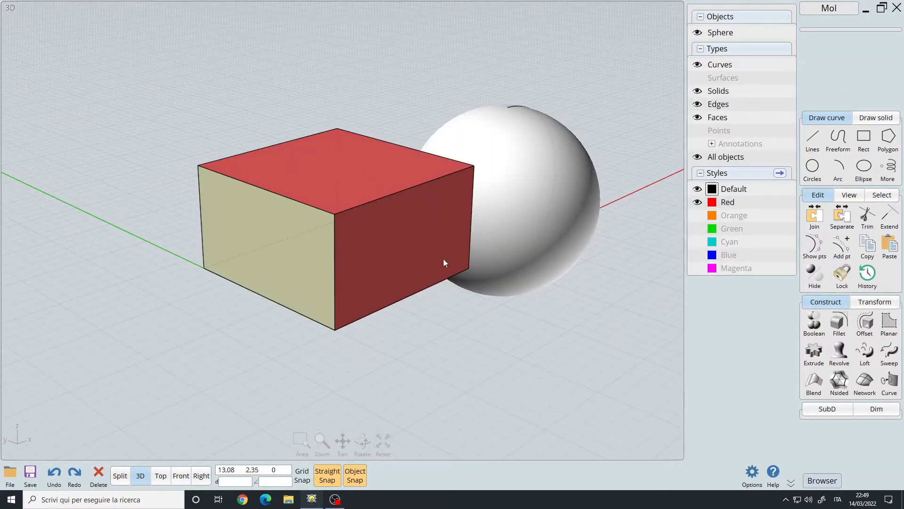
pyautogui.click(490, 367)
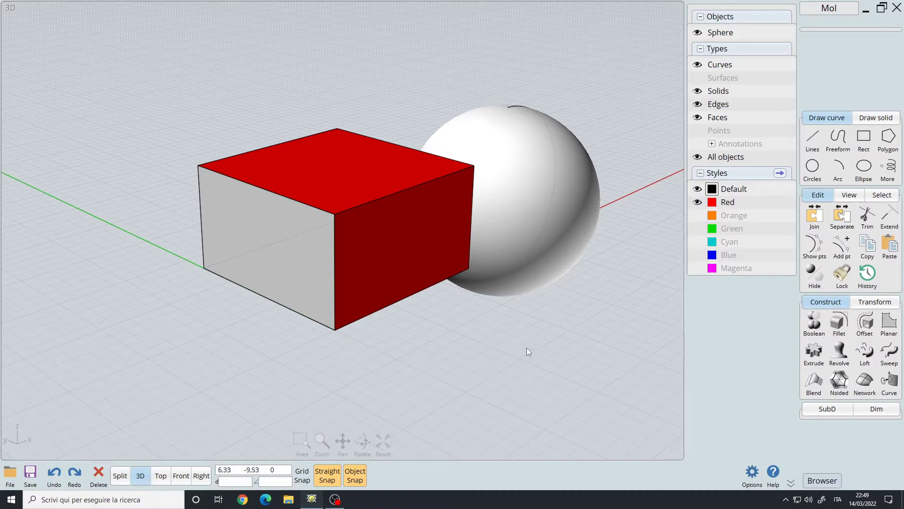
pyautogui.moveTo(459, 340); pyautogui.dragTo(446, 346, button='right')
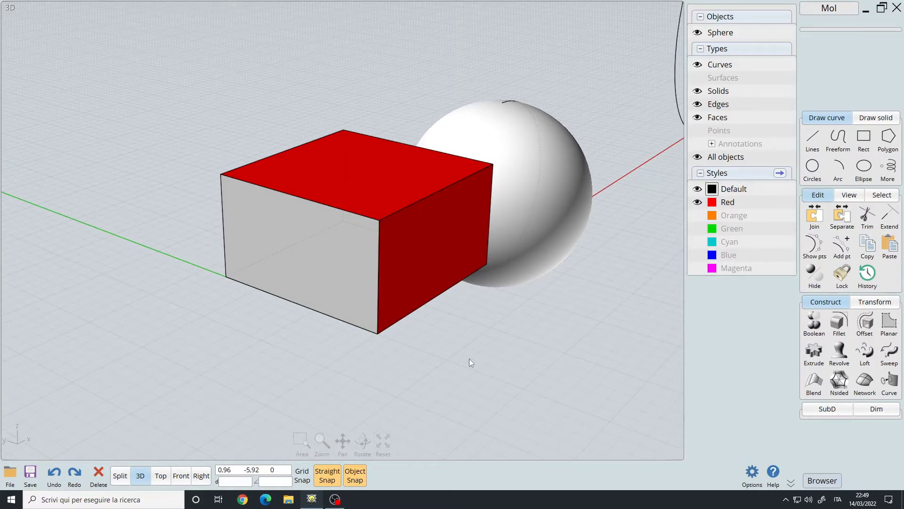
# Step: Select the sphere and start a new style named Purple for it
pyautogui.moveTo(317, 275); pyautogui.dragTo(367, 250, button='right')
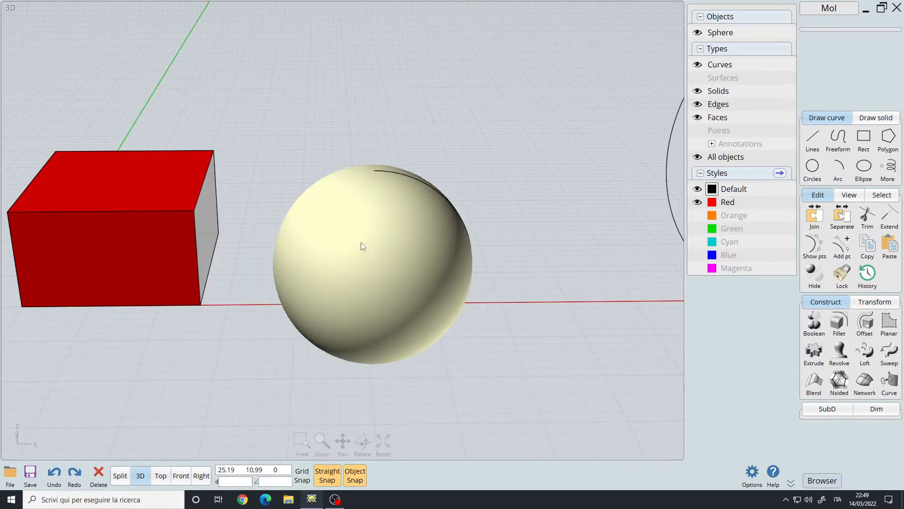
pyautogui.click(389, 234)
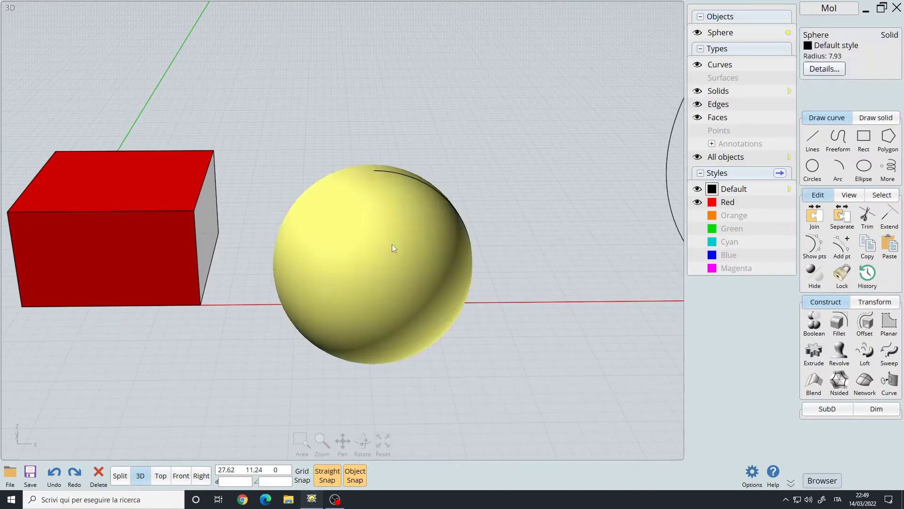
pyautogui.click(779, 174)
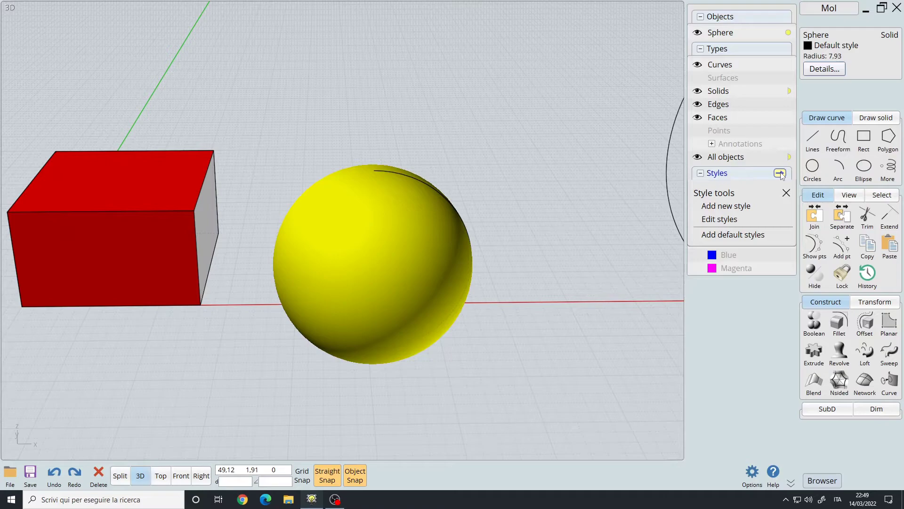
pyautogui.click(726, 206)
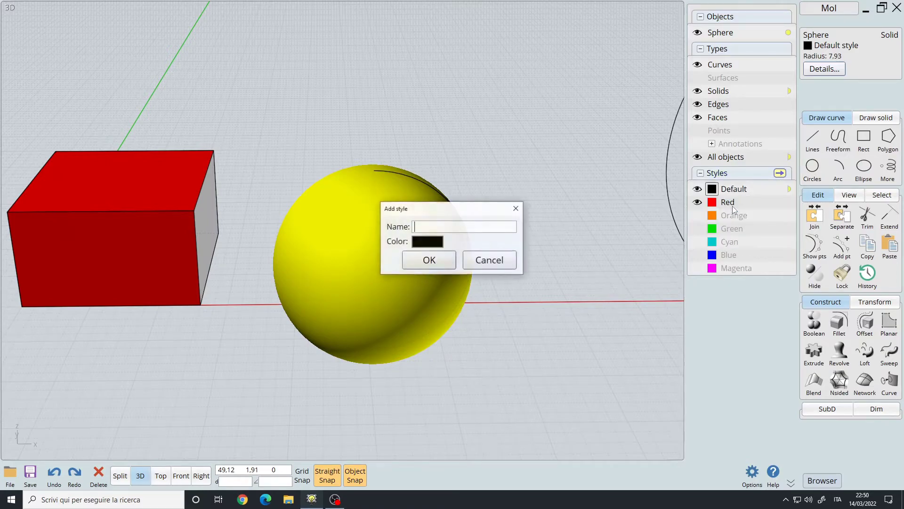
pyautogui.click(432, 225)
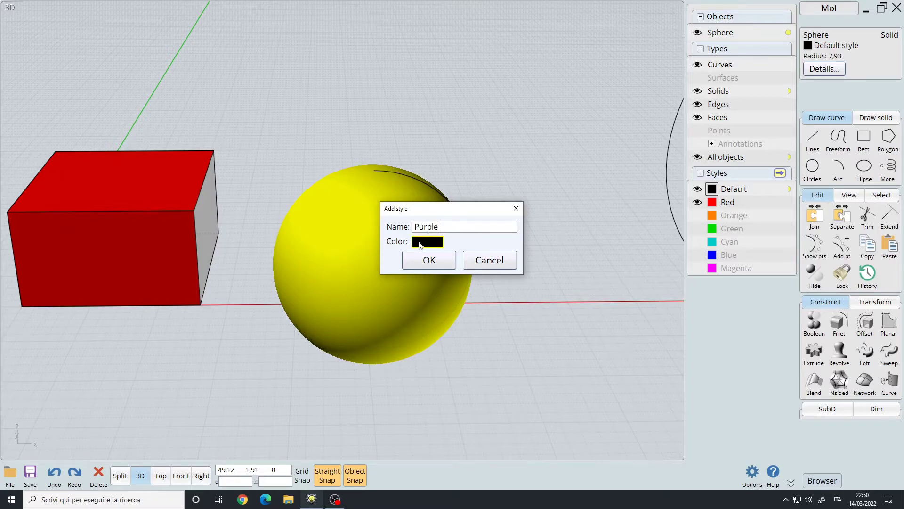
# Step: Set the new style's color to purple #7b00b8, create the style on the sphere and clear the selection
pyautogui.click(420, 241)
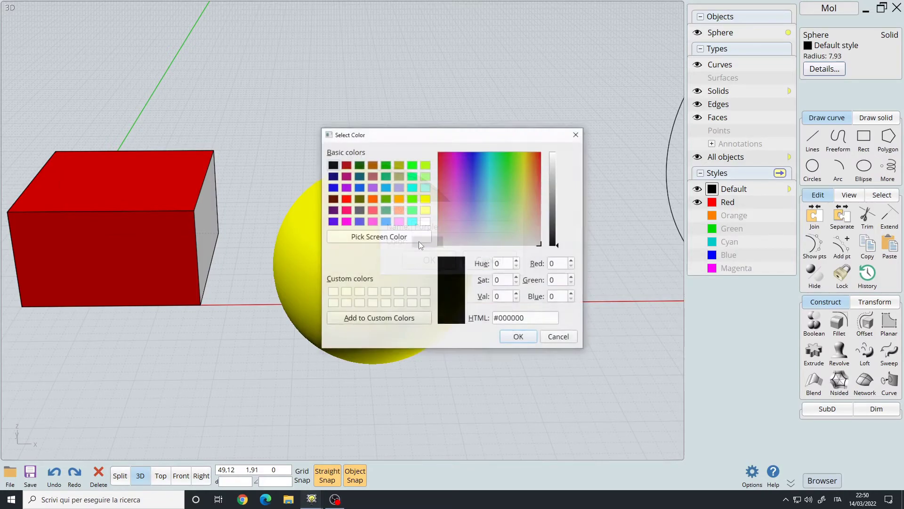
pyautogui.click(346, 189)
pyautogui.click(556, 179)
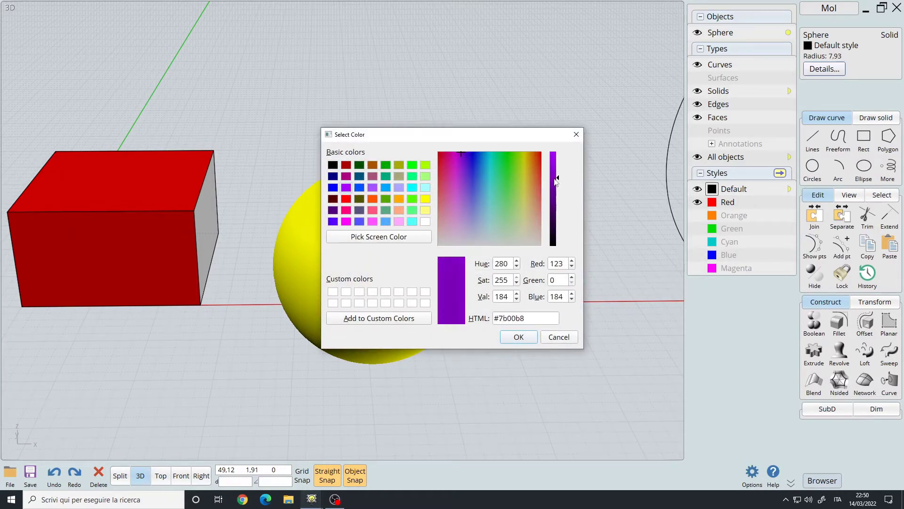
pyautogui.click(518, 337)
pyautogui.click(429, 259)
pyautogui.click(514, 341)
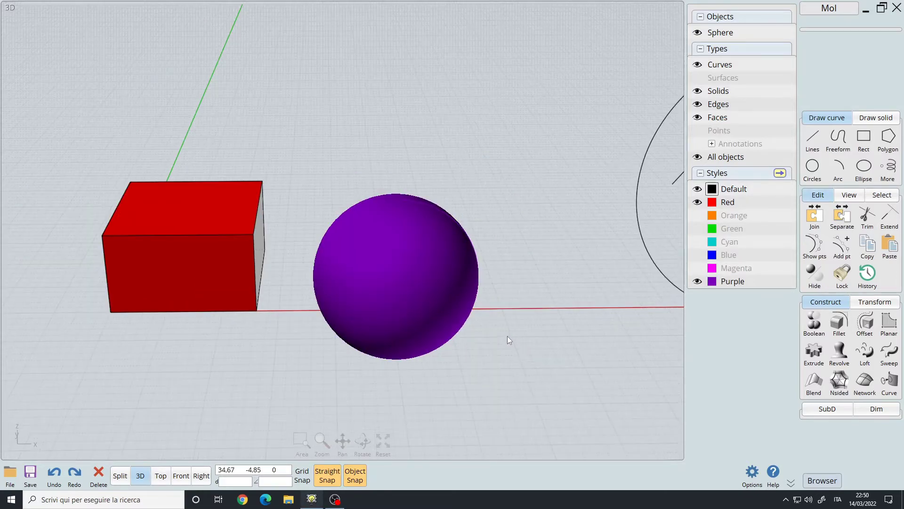
pyautogui.moveTo(507, 335); pyautogui.dragTo(480, 339)
pyautogui.click(410, 315)
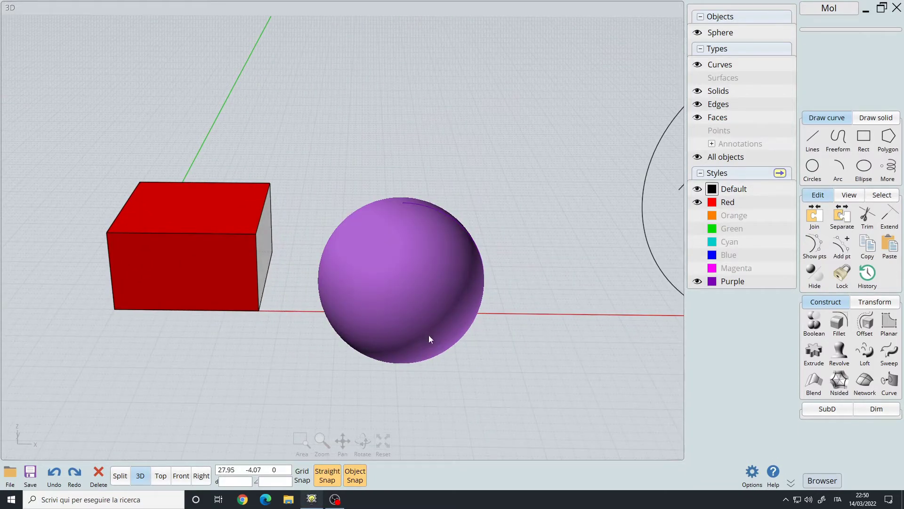
pyautogui.click(780, 172)
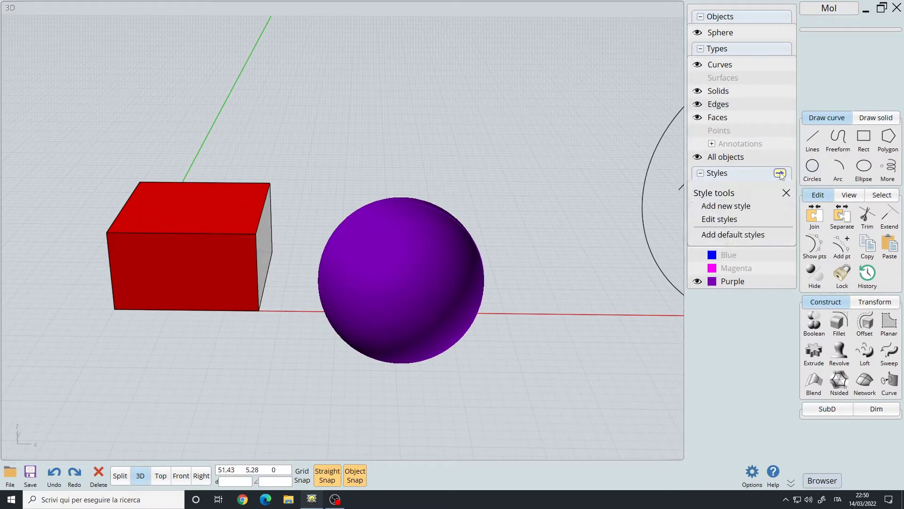
pyautogui.click(728, 224)
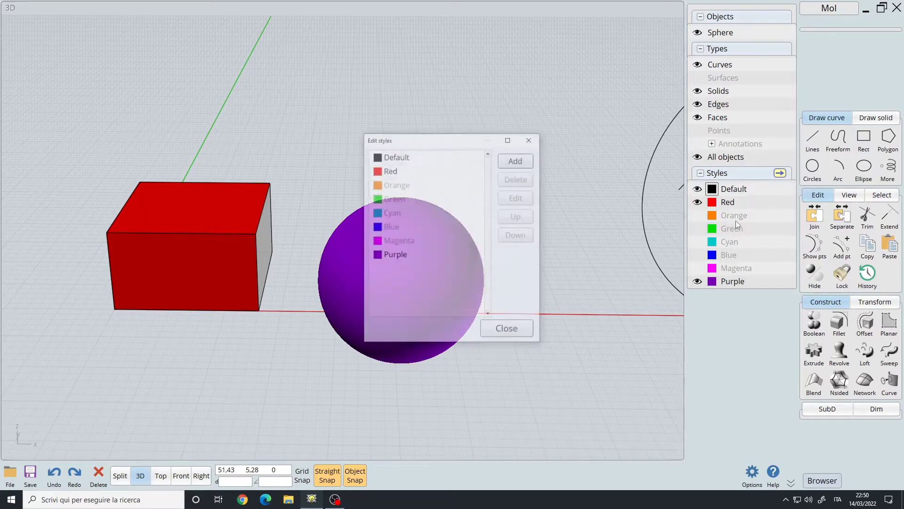
pyautogui.click(517, 160)
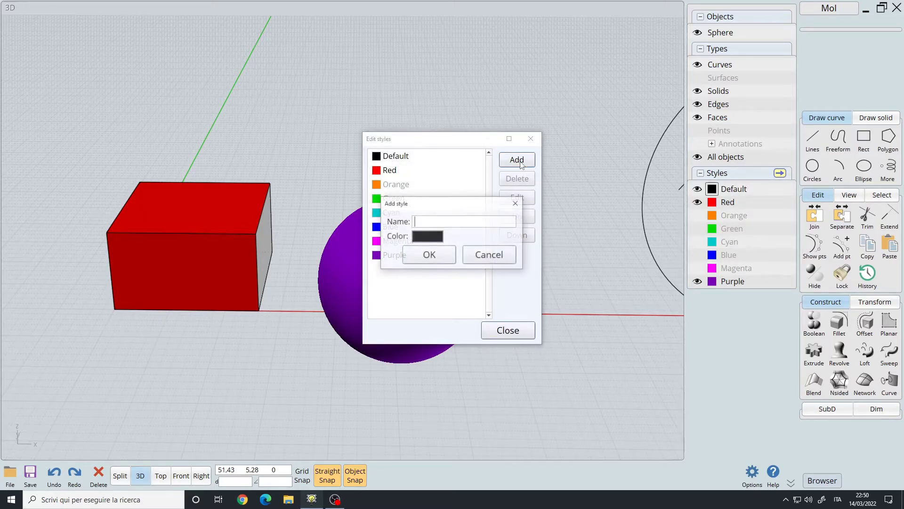
pyautogui.click(517, 203)
pyautogui.click(531, 138)
# Step: Add a style named White with color #e8e8e8 in the style editor and close the editor
pyautogui.click(780, 174)
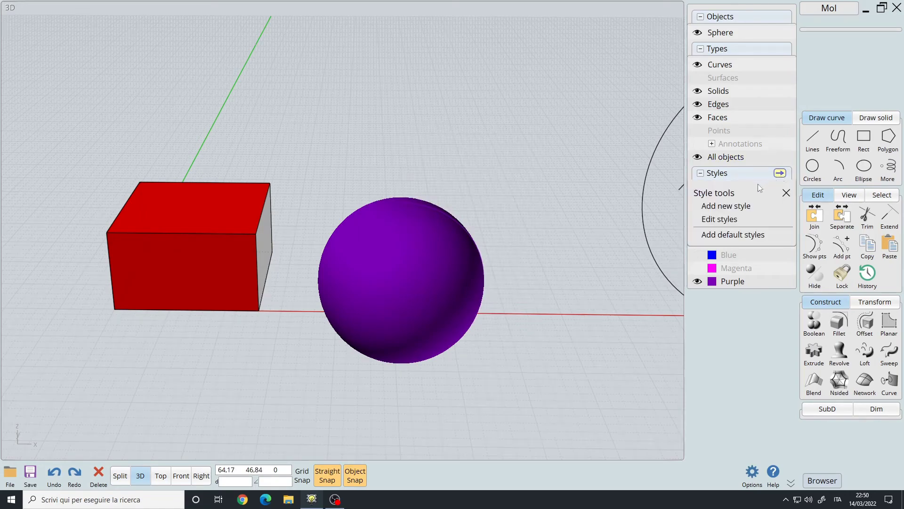
pyautogui.click(729, 220)
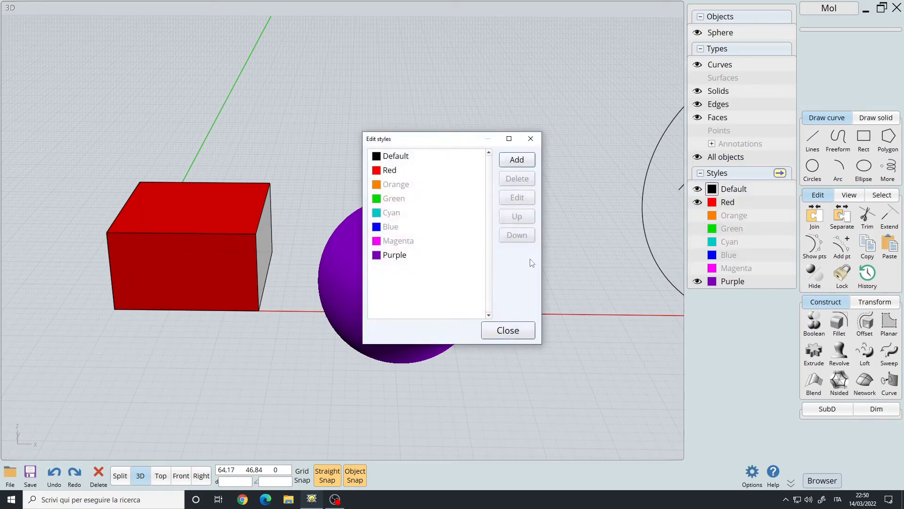
pyautogui.click(516, 161)
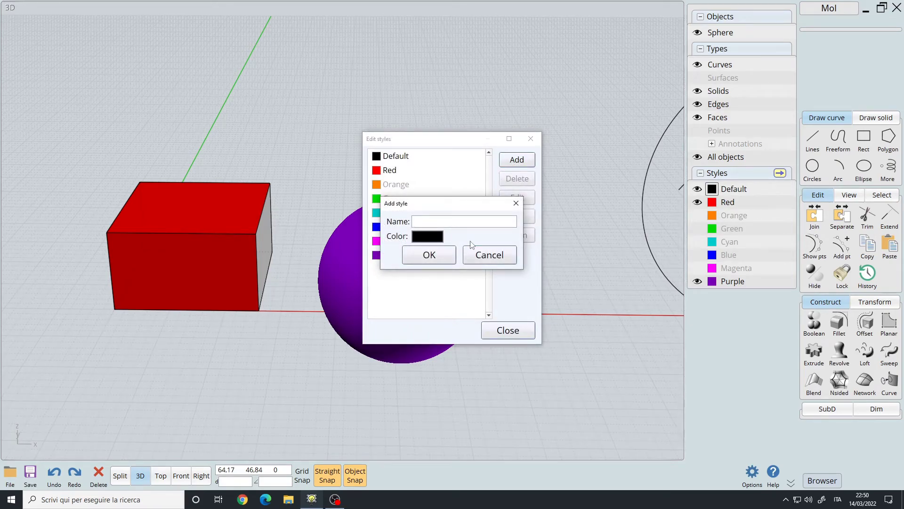
pyautogui.click(434, 237)
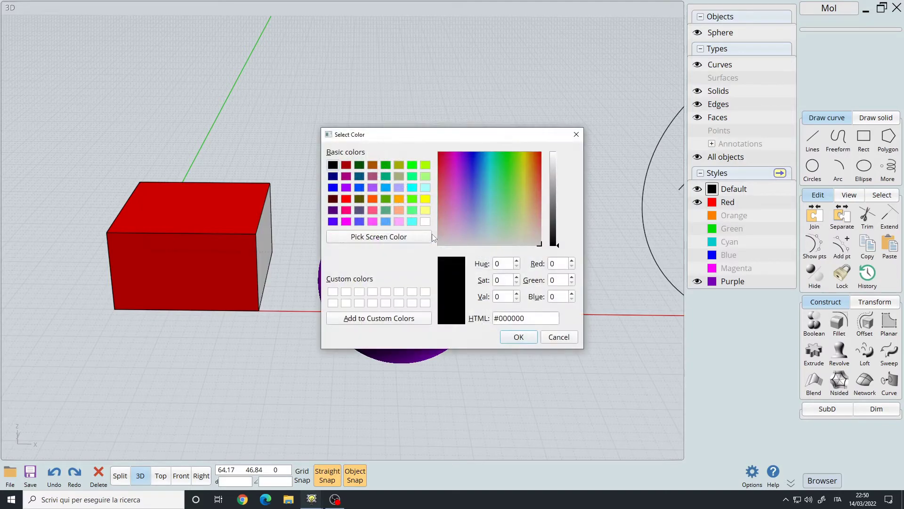
pyautogui.moveTo(558, 187); pyautogui.dragTo(555, 160)
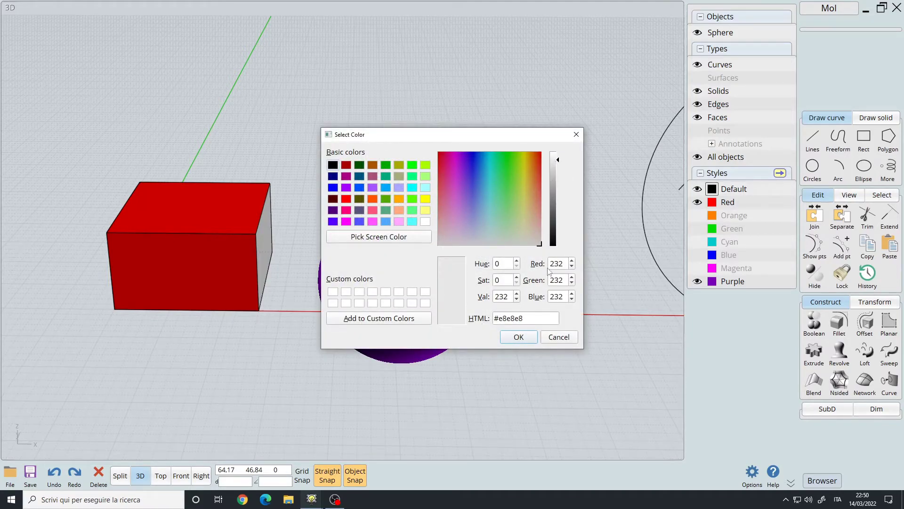
pyautogui.click(520, 340)
pyautogui.click(428, 254)
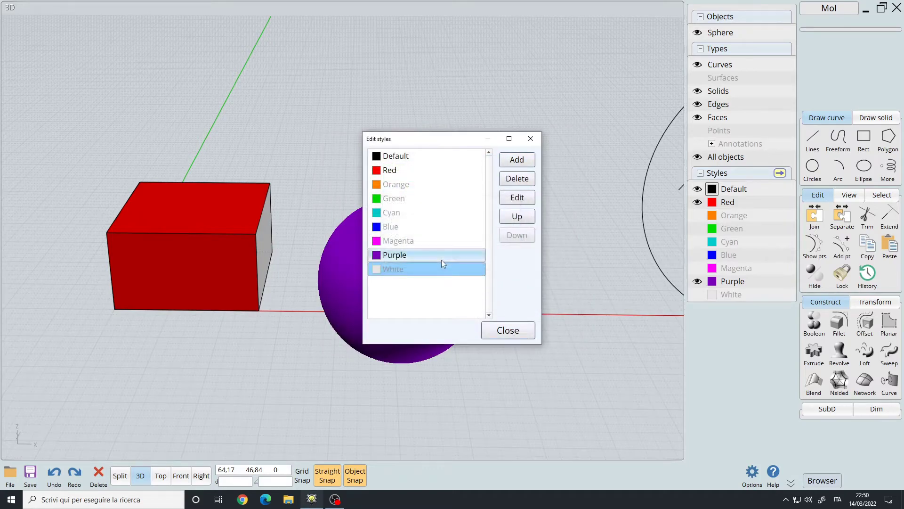
pyautogui.click(514, 329)
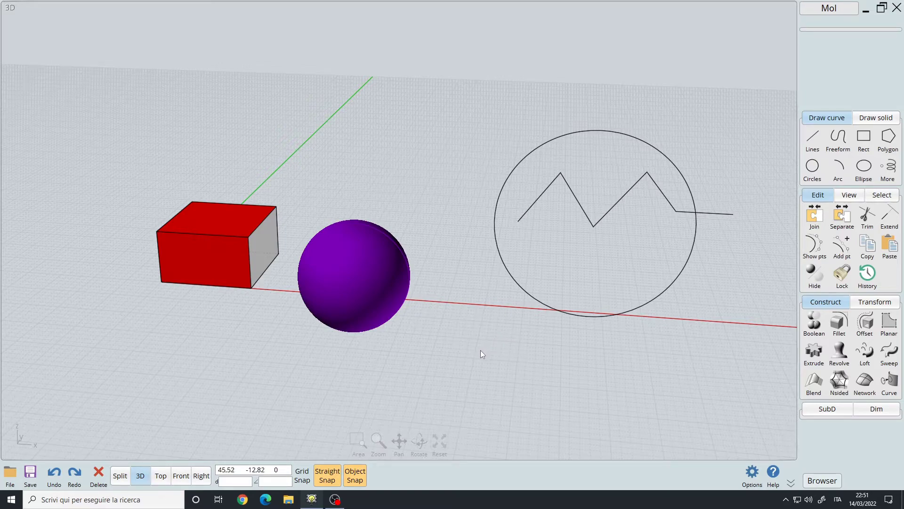
# Step: Select the zigzag polyline, move it out of the circle's plane and scale it up to about 30.4 by 8.7
pyautogui.moveTo(493, 346); pyautogui.dragTo(404, 313, button='right')
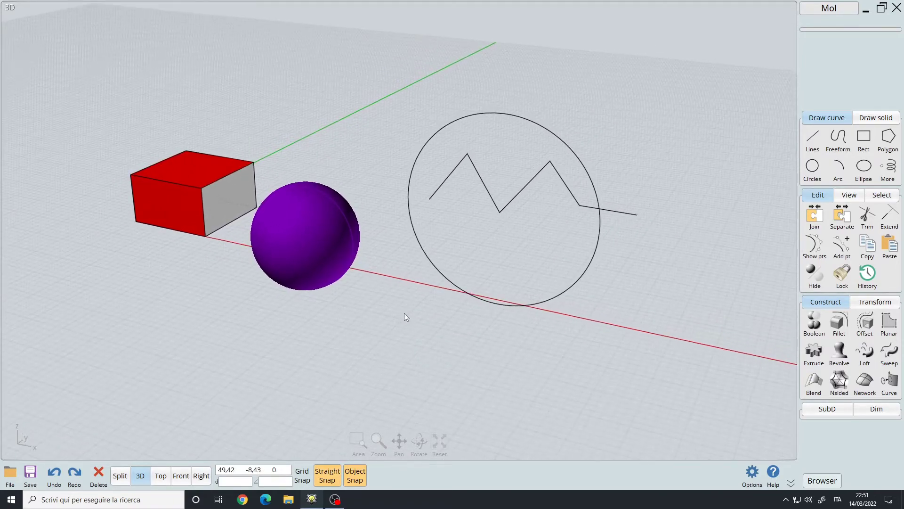
pyautogui.moveTo(505, 275); pyautogui.dragTo(459, 299, button='middle')
pyautogui.click(433, 205)
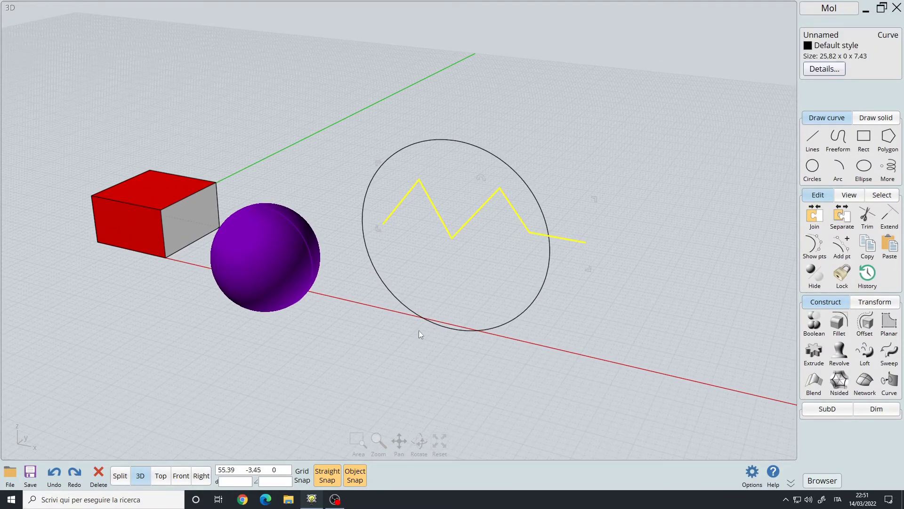
pyautogui.moveTo(420, 330); pyautogui.dragTo(451, 333, button='right')
pyautogui.scroll(3, 528, 286)
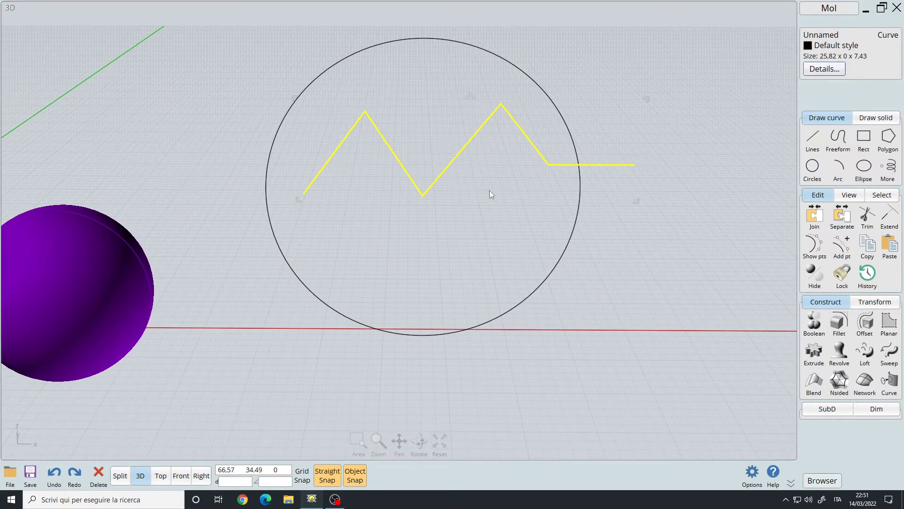
pyautogui.moveTo(476, 213); pyautogui.dragTo(439, 202, button='right')
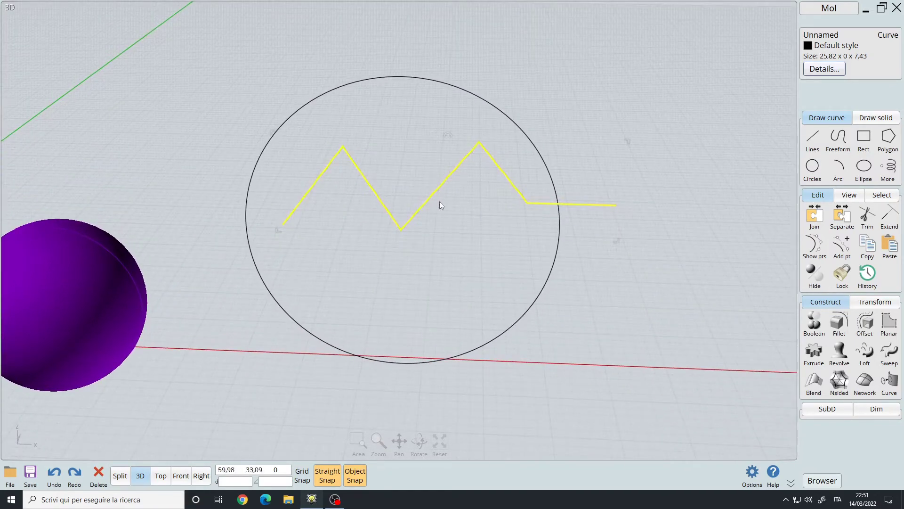
pyautogui.moveTo(460, 249); pyautogui.dragTo(415, 186, button='right')
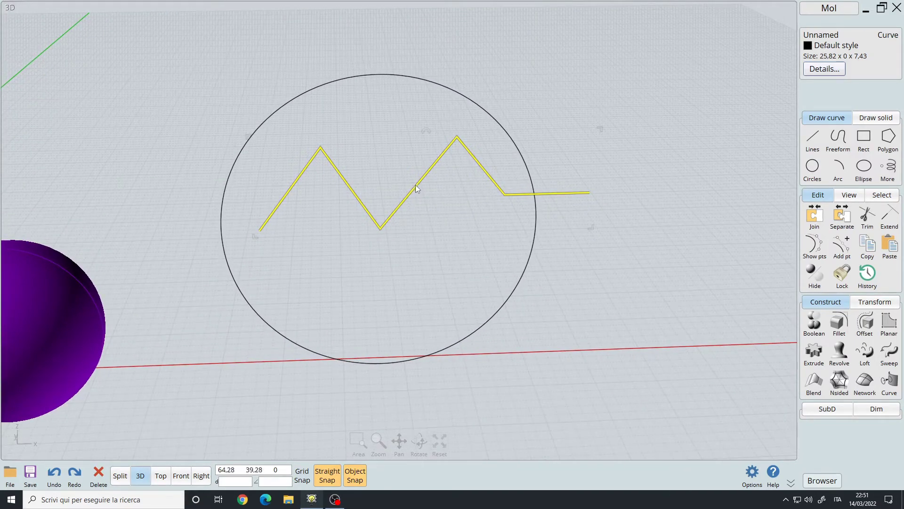
pyautogui.moveTo(416, 184); pyautogui.dragTo(309, 98)
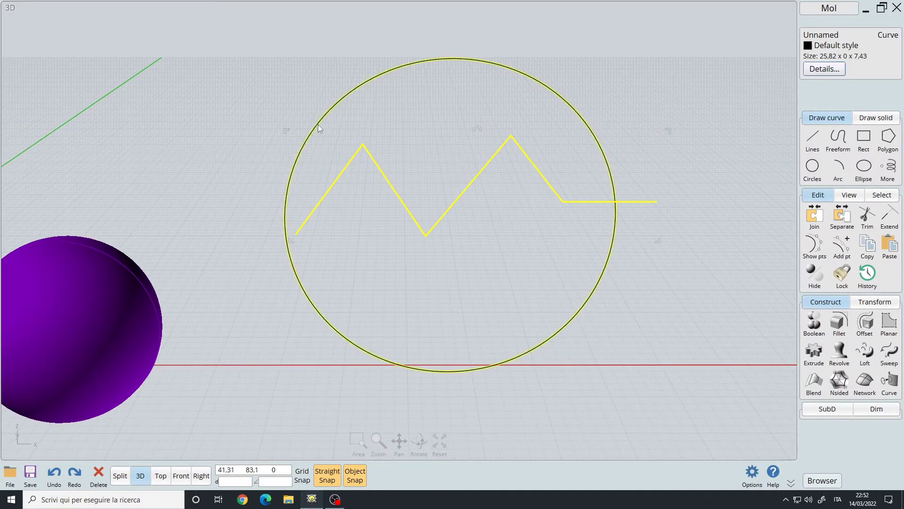
pyautogui.moveTo(670, 131)
pyautogui.mouseDown()
pyautogui.moveTo(539, 178)
pyautogui.moveTo(677, 125)
pyautogui.mouseUp()
pyautogui.moveTo(490, 118)
pyautogui.mouseDown()
pyautogui.moveTo(464, 118)
pyautogui.moveTo(366, 188)
pyautogui.moveTo(467, 107)
pyautogui.moveTo(572, 230)
pyautogui.moveTo(545, 119)
pyautogui.moveTo(476, 112)
pyautogui.mouseUp()
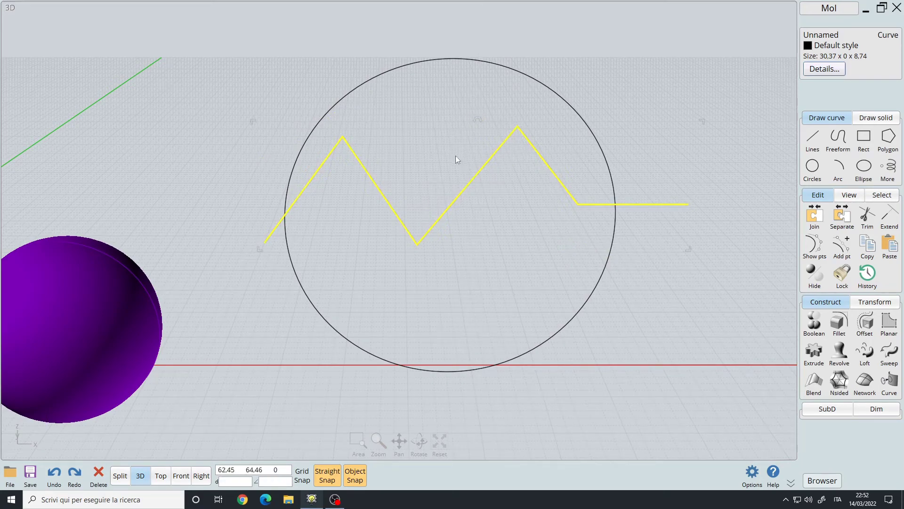
# Step: Inspect the zigzag polyline's position relative to the circle in the split and Top views
pyautogui.press('space')
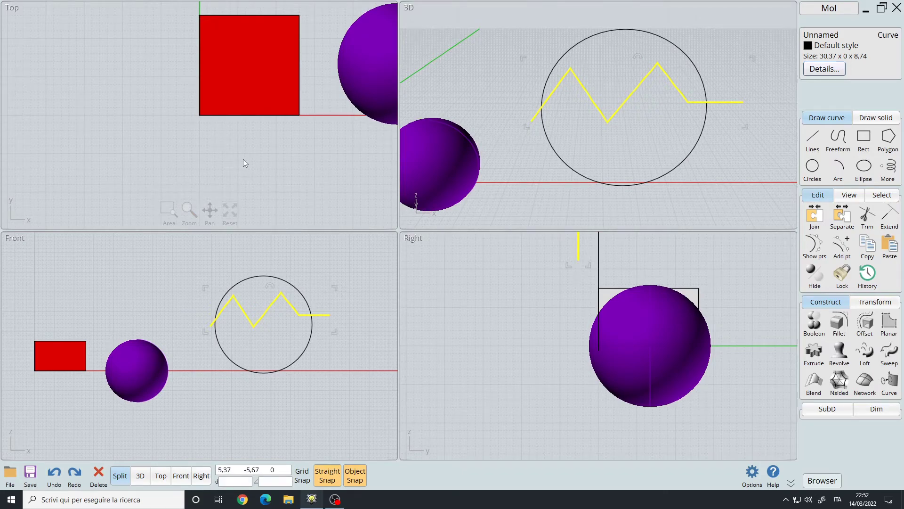
pyautogui.press('space')
pyautogui.moveTo(602, 107); pyautogui.dragTo(233, 196, button='middle')
pyautogui.scroll(-3, 234, 196)
pyautogui.moveTo(559, 204); pyautogui.dragTo(413, 171, button='middle')
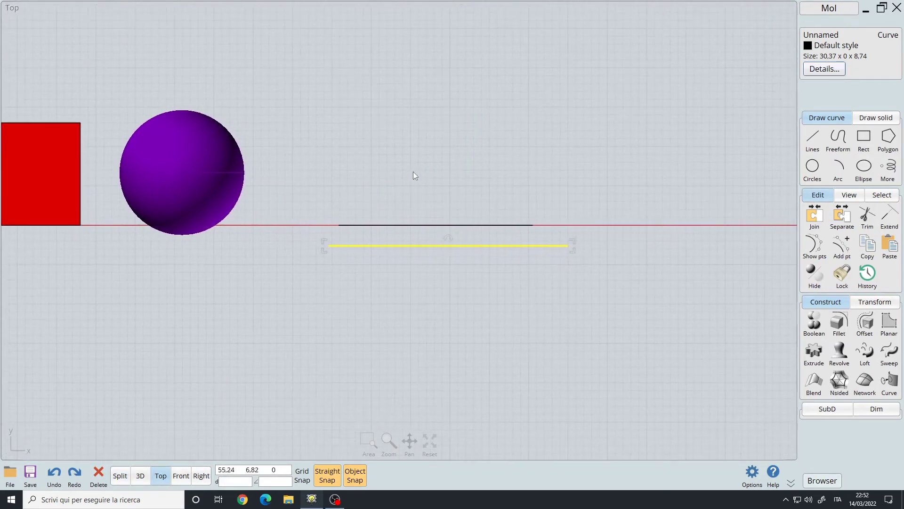
pyautogui.scroll(2, 414, 175)
# Step: Show the zigzag polyline's control points, shift its second and third points together by about 6.9 along Y, and deselect the curve
pyautogui.moveTo(455, 276); pyautogui.dragTo(354, 285)
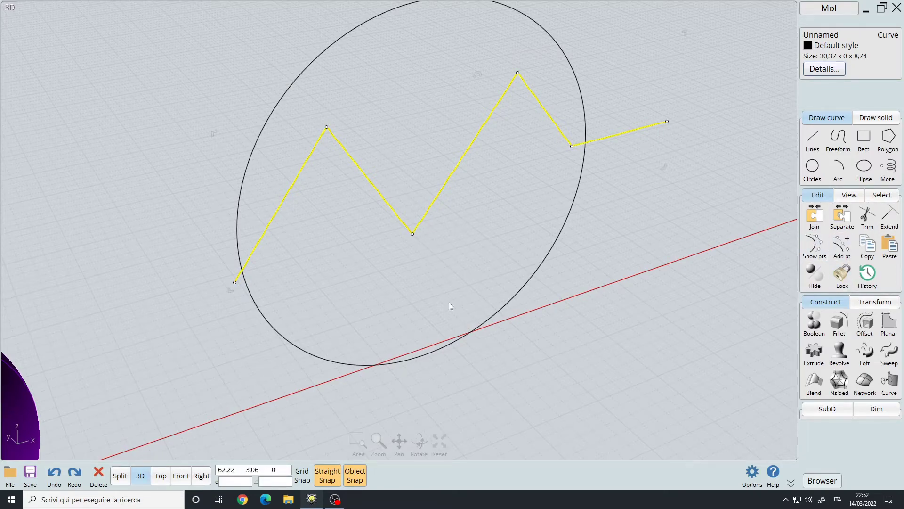
pyautogui.moveTo(448, 303); pyautogui.dragTo(429, 225, button='right')
pyautogui.moveTo(451, 275); pyautogui.dragTo(341, 131)
pyautogui.moveTo(427, 314); pyautogui.dragTo(438, 246, button='right')
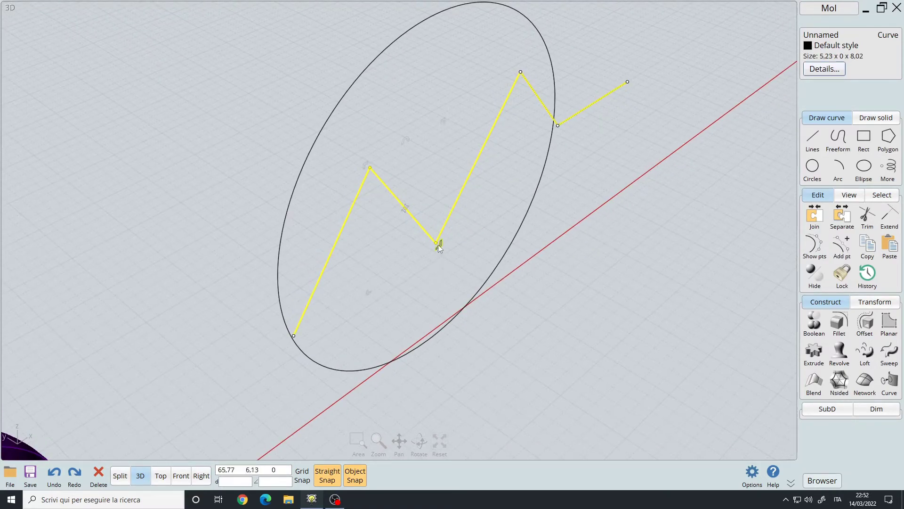
pyautogui.moveTo(435, 242); pyautogui.dragTo(527, 301)
pyautogui.click(536, 358)
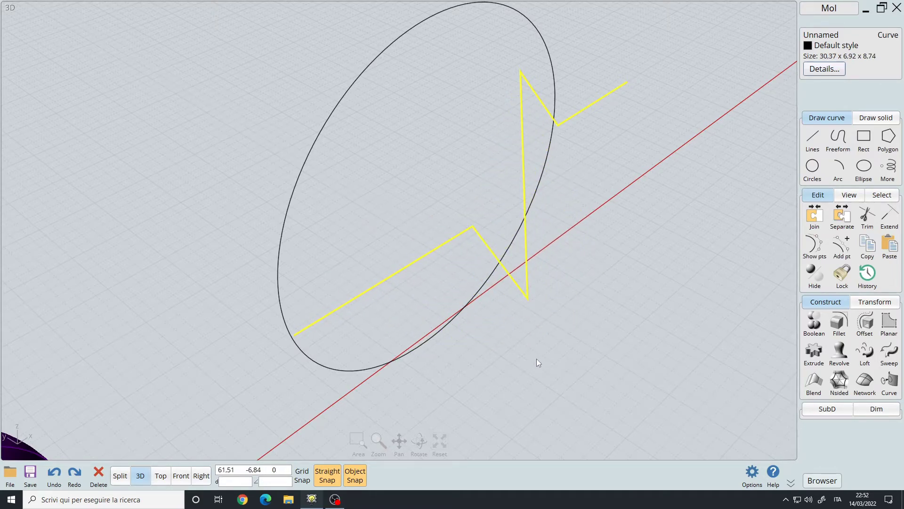
pyautogui.click(536, 358)
# Step: Display the transform commands with the box and sphere in view
pyautogui.scroll(-3, 515, 342)
pyautogui.moveTo(513, 341); pyautogui.dragTo(357, 332, button='right')
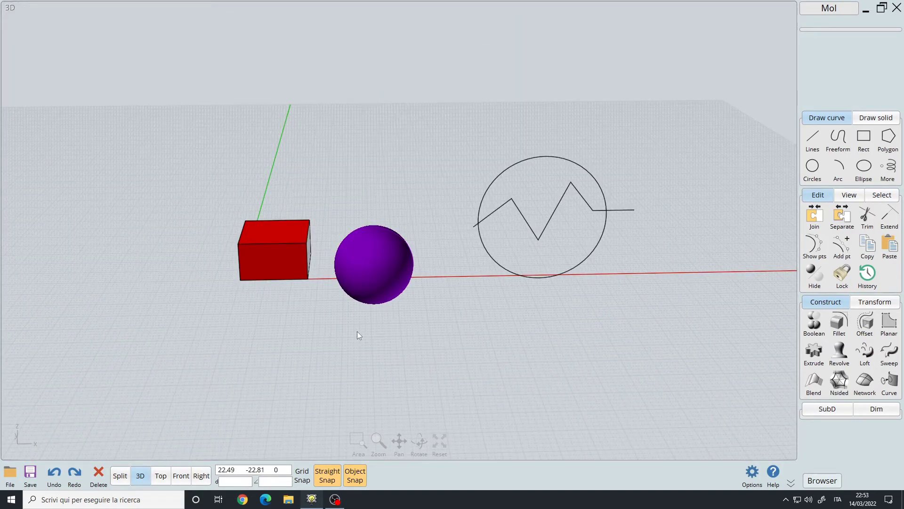
pyautogui.click(882, 304)
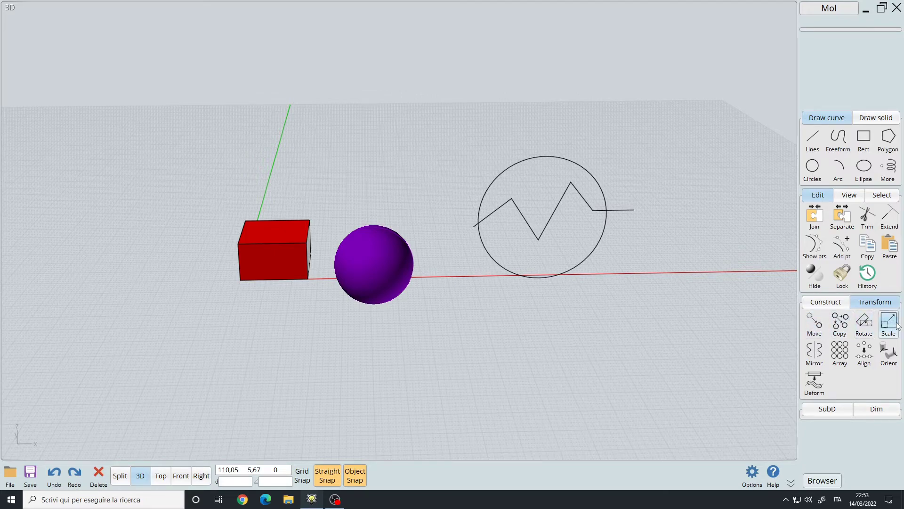
pyautogui.scroll(2, 639, 352)
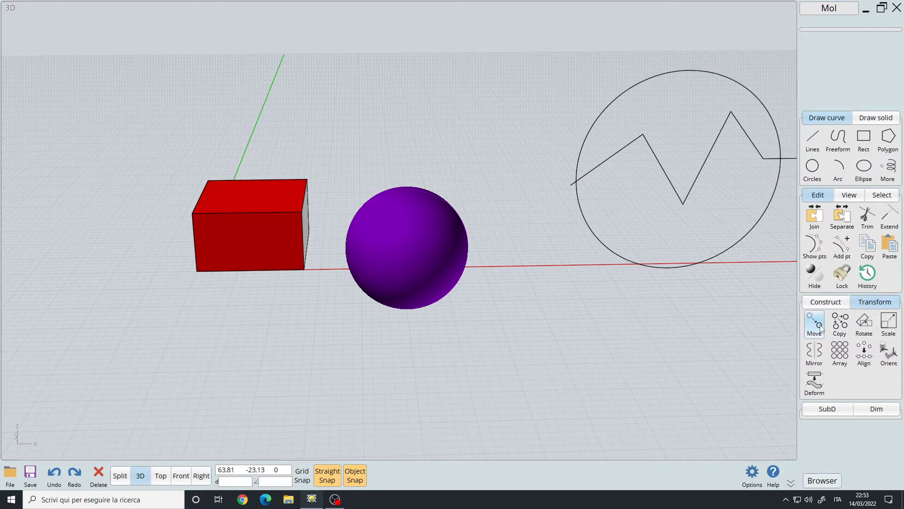
pyautogui.click(276, 231)
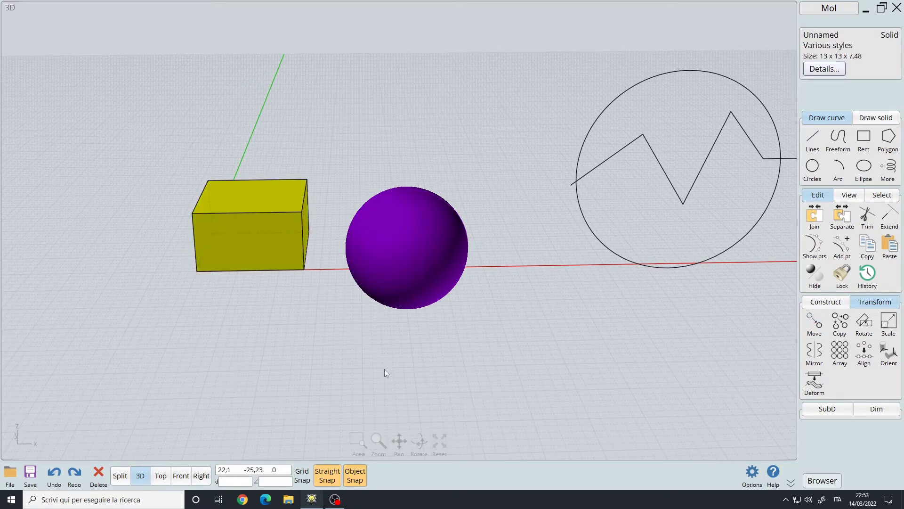
pyautogui.click(815, 323)
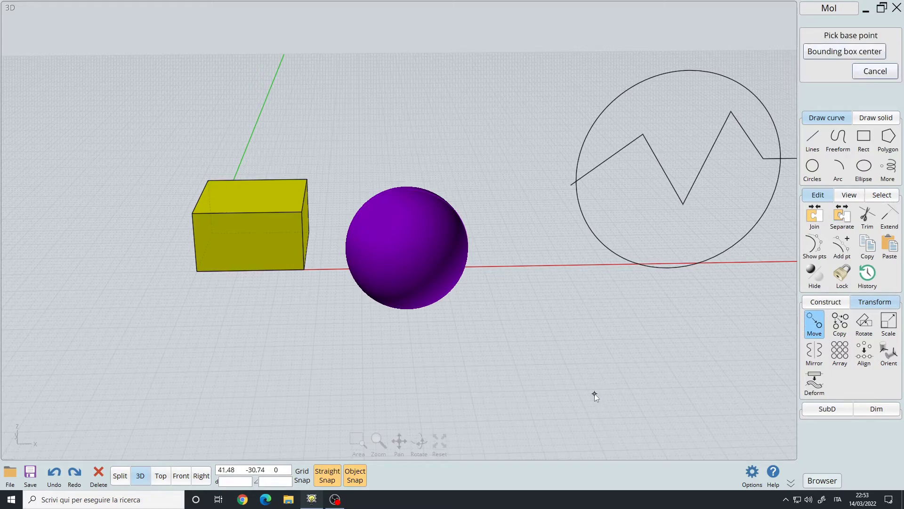
pyautogui.press('Escape')
pyautogui.press('Escape')
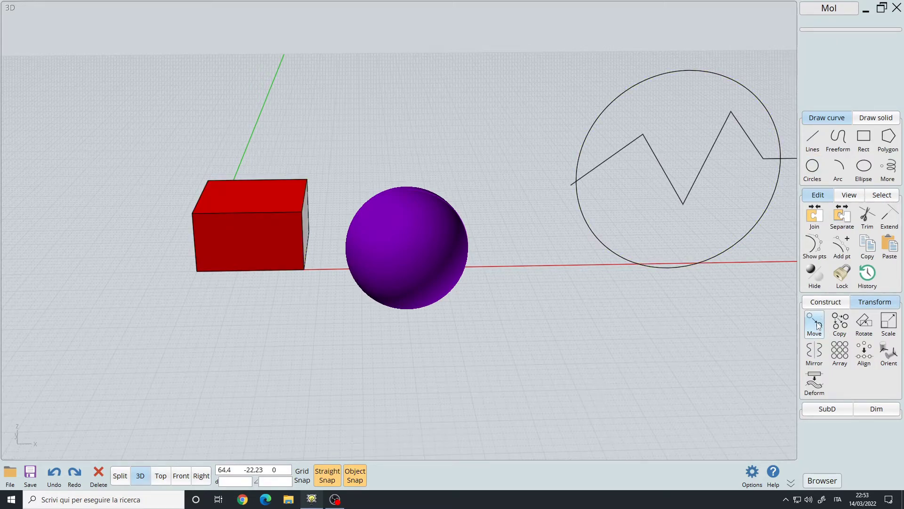
# Step: Move the red box about 9.6 along negative X, using its upper front corner as the base point
pyautogui.click(816, 324)
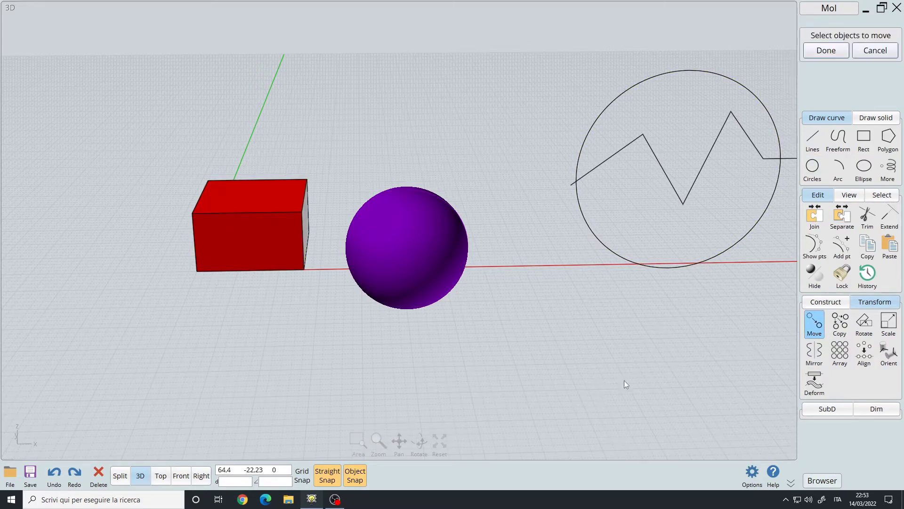
pyautogui.click(273, 238)
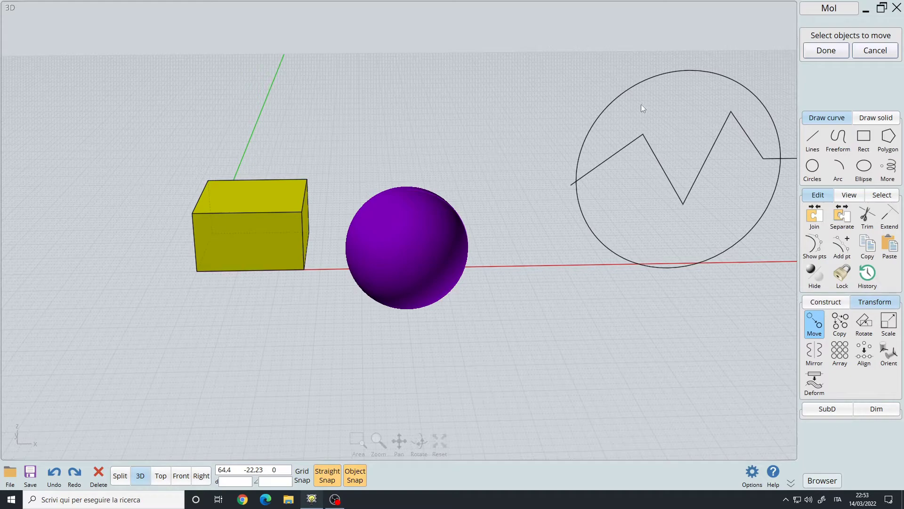
pyautogui.click(841, 50)
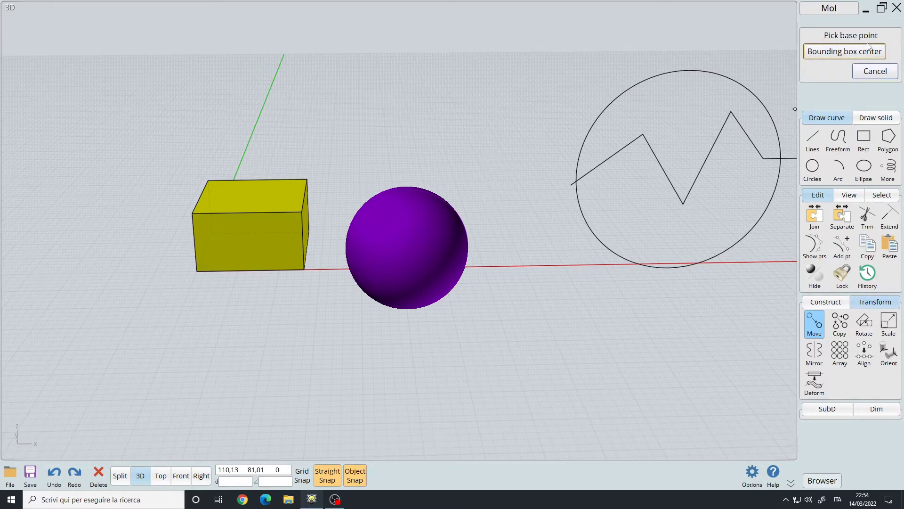
pyautogui.moveTo(390, 172); pyautogui.dragTo(548, 179, button='middle')
pyautogui.scroll(3, 485, 210)
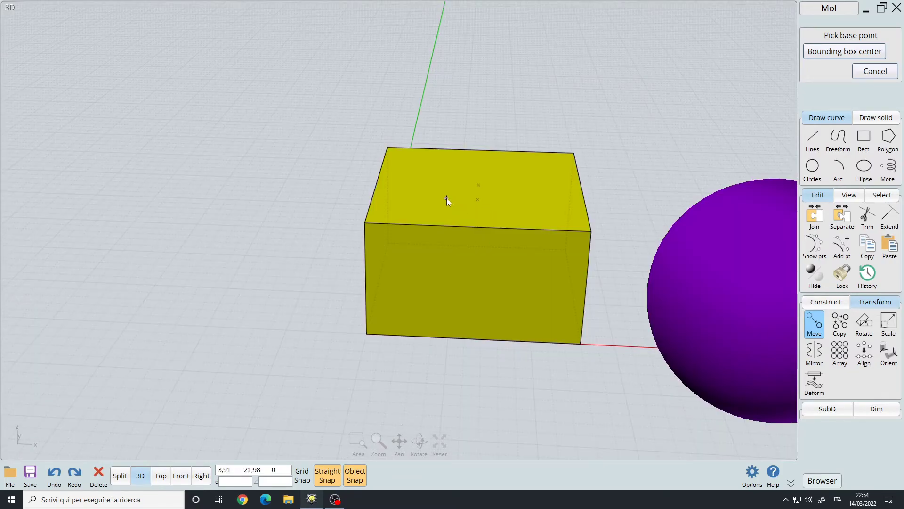
pyautogui.moveTo(446, 198); pyautogui.dragTo(459, 204, button='right')
pyautogui.moveTo(425, 250); pyautogui.dragTo(399, 260, button='right')
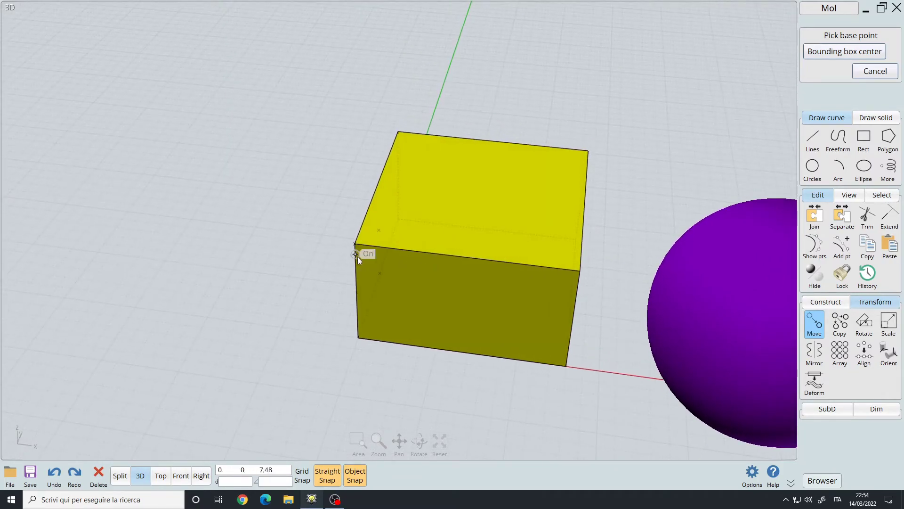
pyautogui.moveTo(324, 261); pyautogui.dragTo(310, 248, button='right')
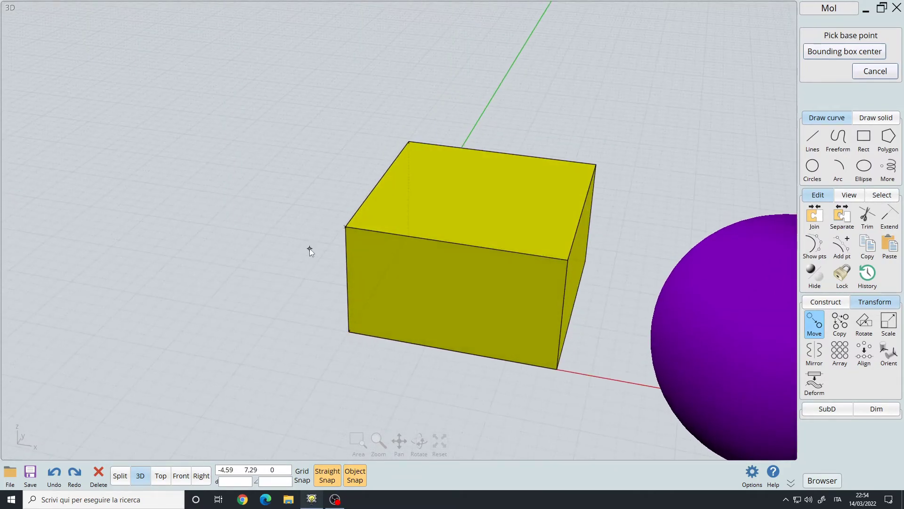
pyautogui.click(346, 227)
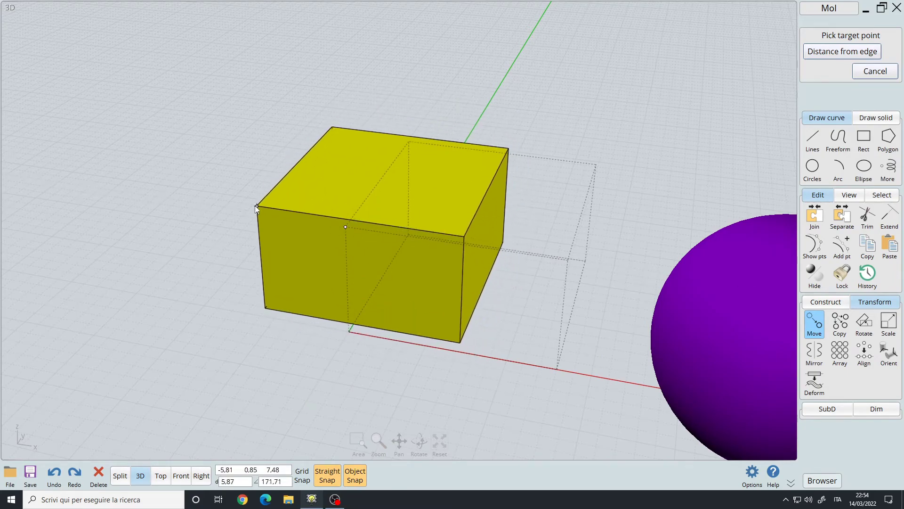
pyautogui.click(199, 204)
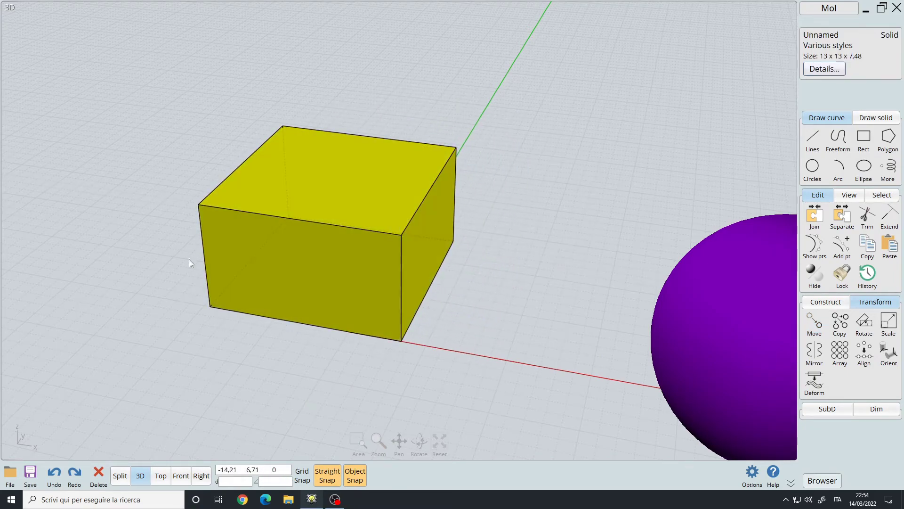
# Step: Move the box straight up along Z by about 8.2, using the centre of its top face as the base point
pyautogui.moveTo(188, 259); pyautogui.dragTo(326, 269, button='right')
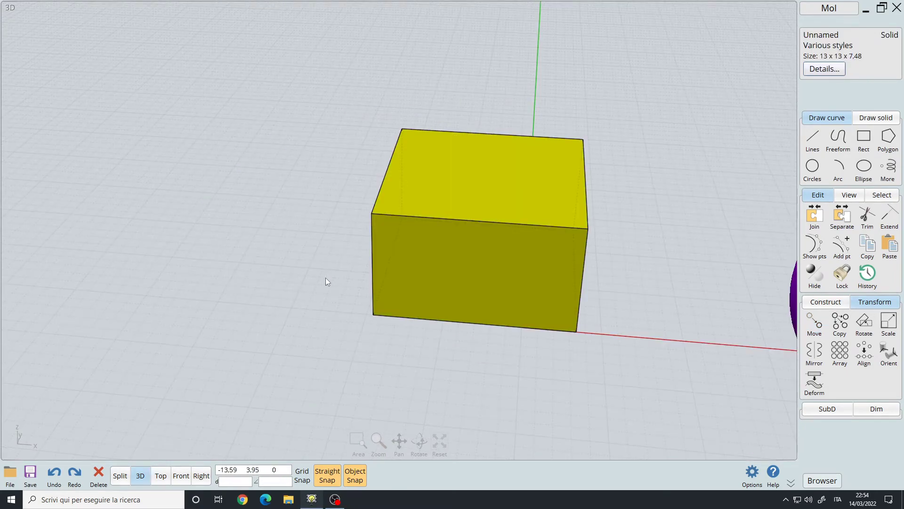
pyautogui.rightClick(326, 278)
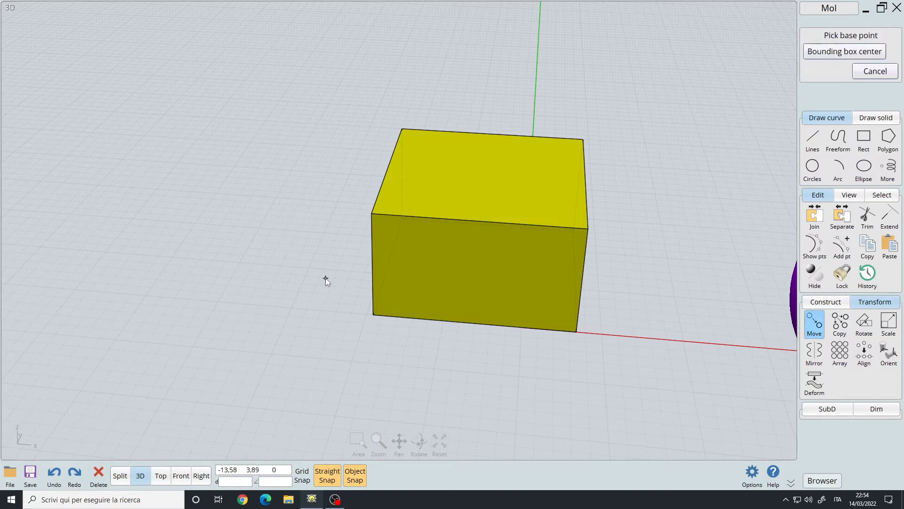
pyautogui.click(484, 174)
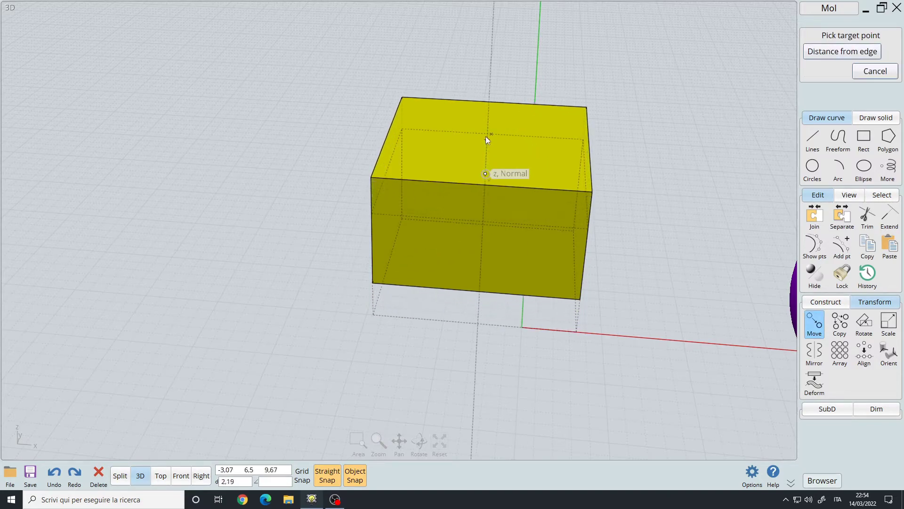
pyautogui.click(490, 54)
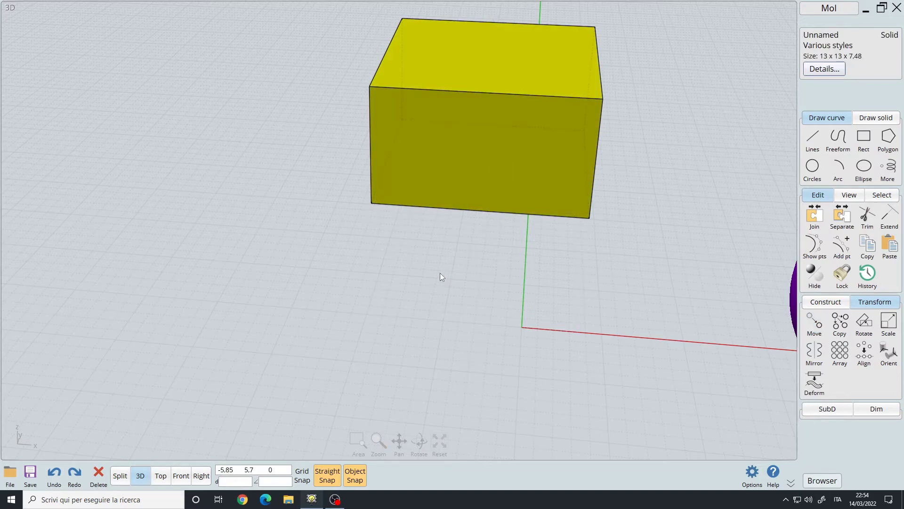
pyautogui.moveTo(706, 137); pyautogui.dragTo(609, 213, button='right')
pyautogui.scroll(-3, 608, 214)
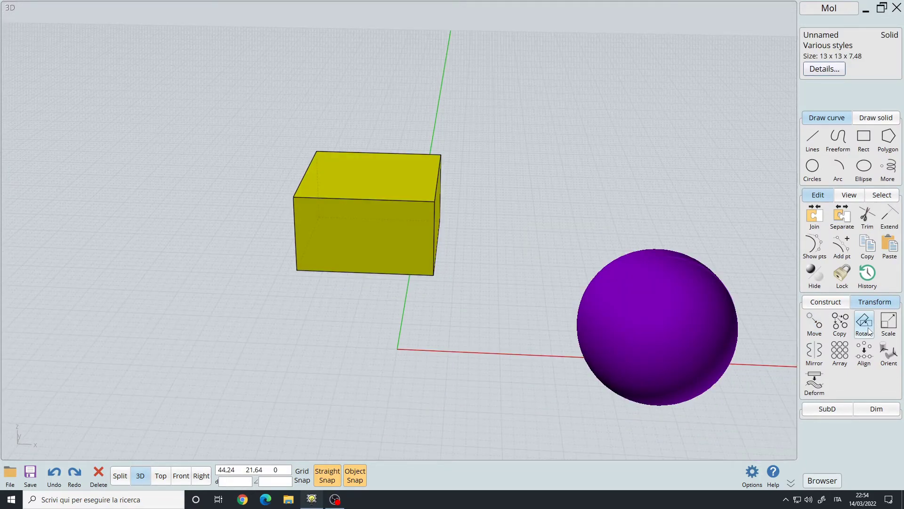
# Step: Rotate the box about the midpoint of its upper side edge, starting from a negative X reference, and check it in the split view
pyautogui.click(869, 331)
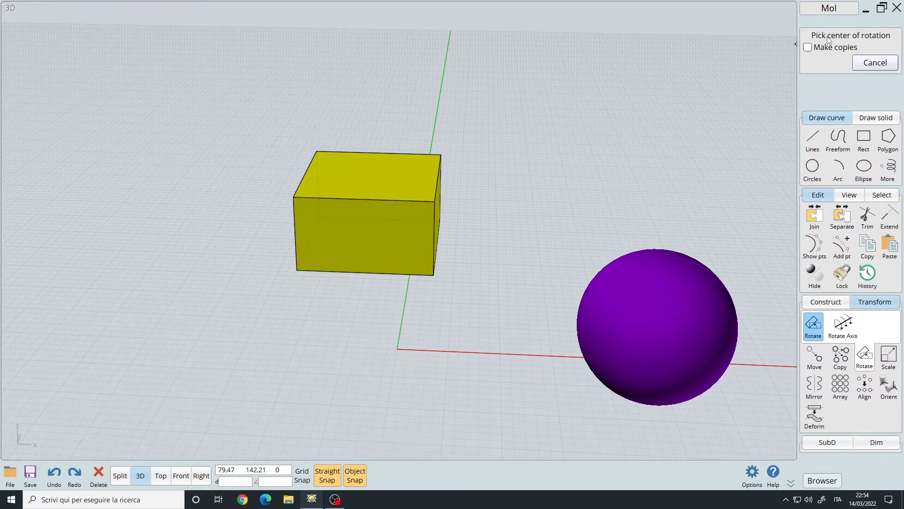
pyautogui.moveTo(487, 173); pyautogui.dragTo(536, 172, button='middle')
pyautogui.scroll(2, 535, 172)
pyautogui.moveTo(535, 172); pyautogui.dragTo(572, 191, button='right')
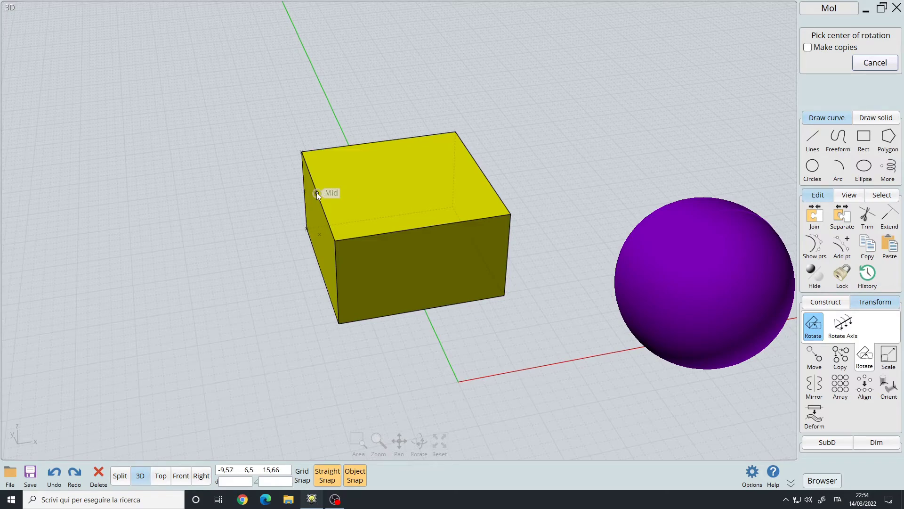
pyautogui.click(316, 193)
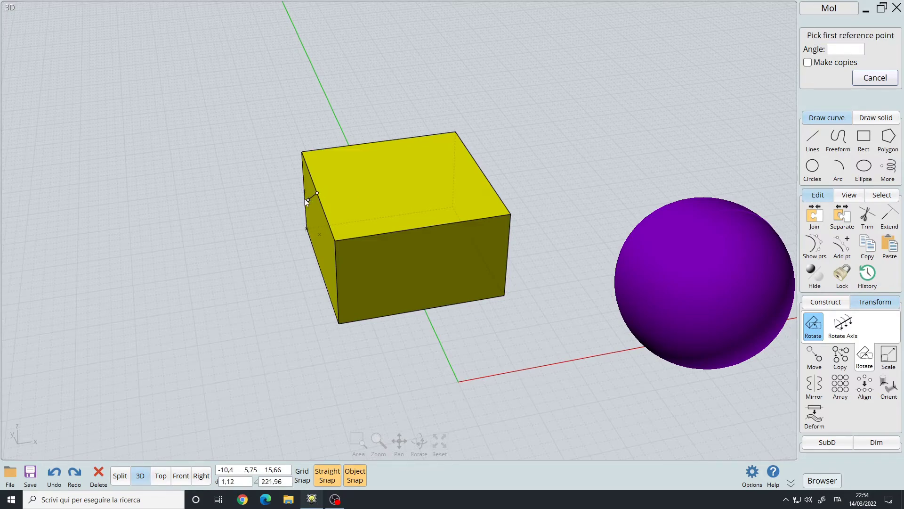
pyautogui.moveTo(306, 198); pyautogui.dragTo(282, 193, button='right')
pyautogui.moveTo(281, 192); pyautogui.dragTo(365, 208, button='middle')
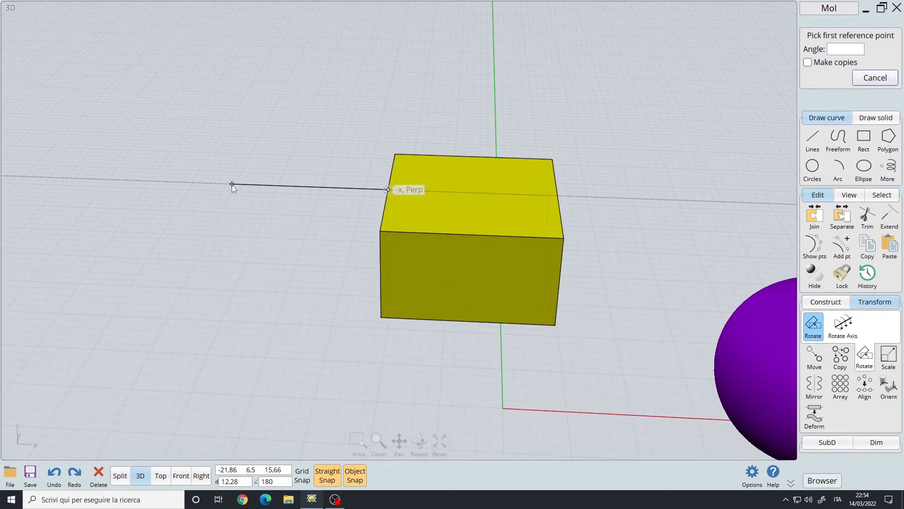
pyautogui.click(249, 184)
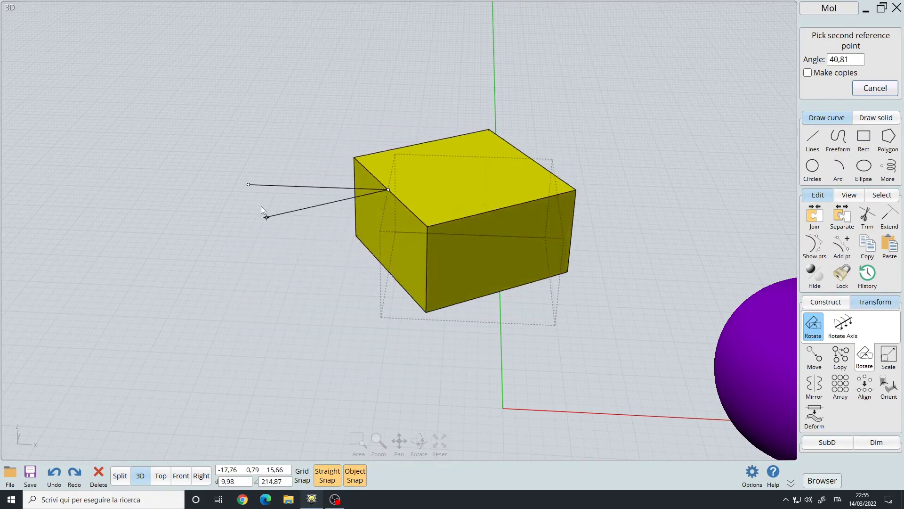
pyautogui.click(284, 150)
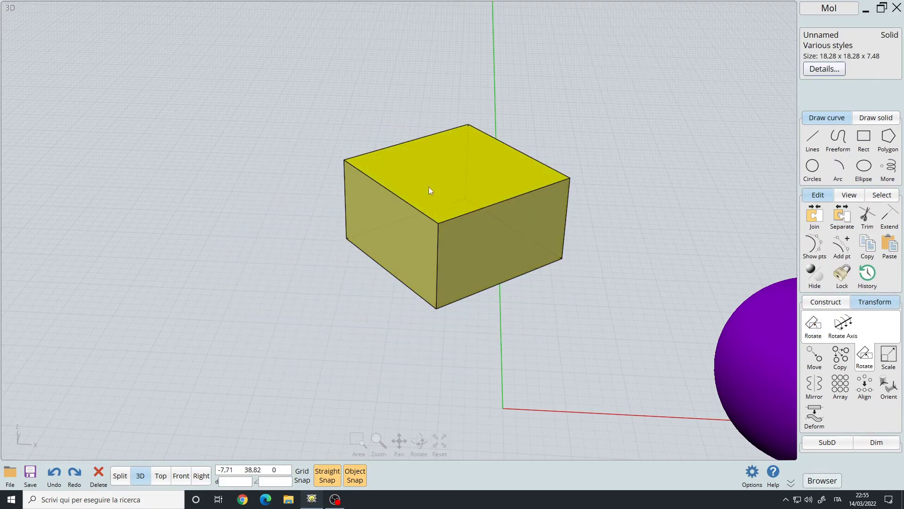
pyautogui.middleClick(461, 207)
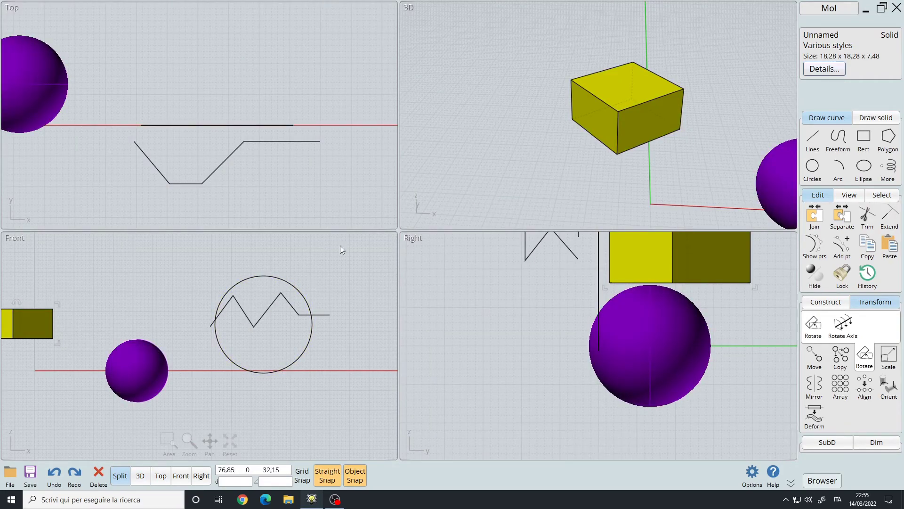
pyautogui.press('Tab')
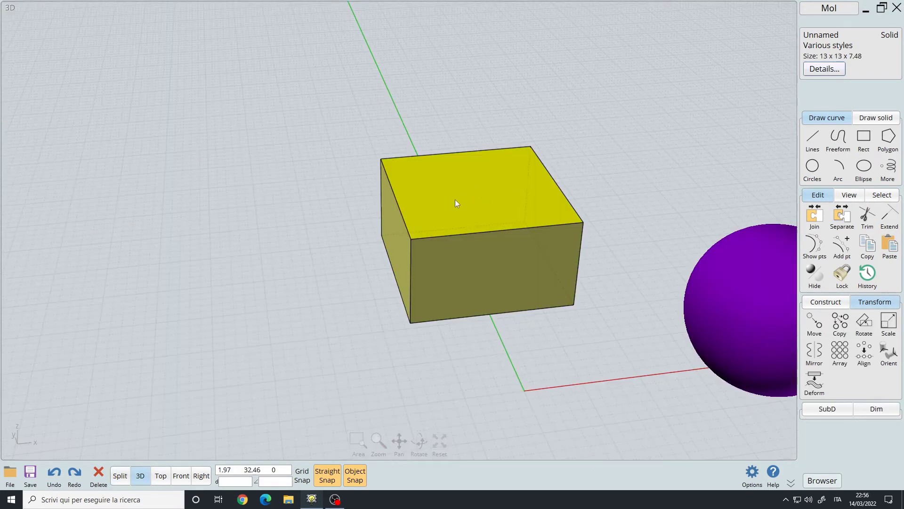
# Step: Try another rotation of the unrotated box, again centred on the midpoint of its upper side edge
pyautogui.rightClick(422, 185)
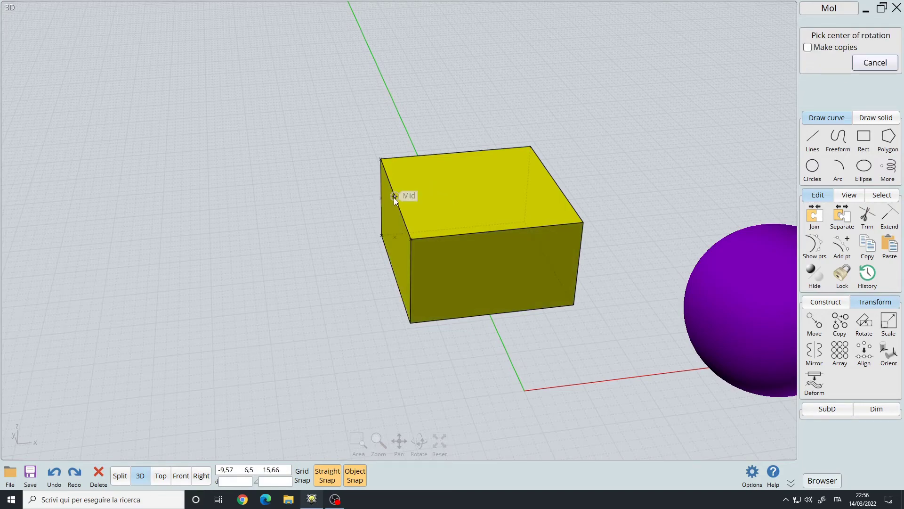
pyautogui.click(393, 197)
pyautogui.click(230, 212)
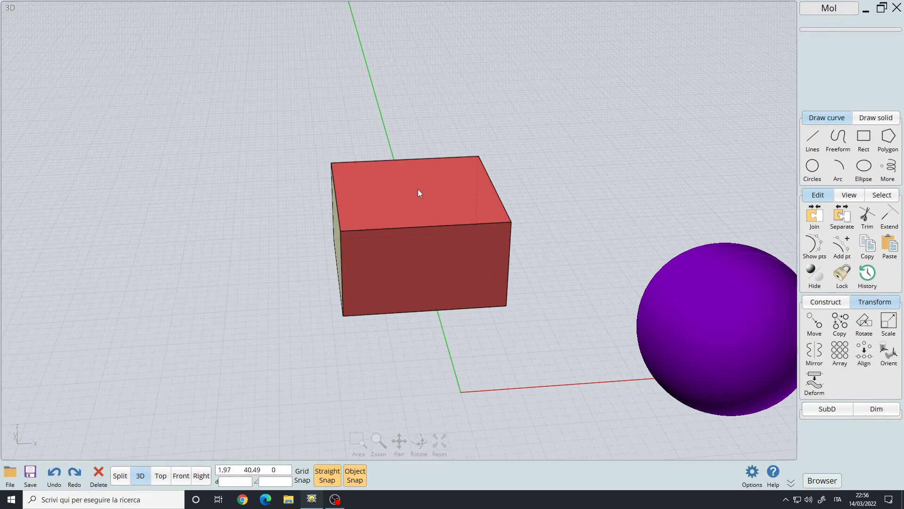
# Step: Scale the box down uniformly from its top-face centre to a height of about 5.6, using a vertical reference
pyautogui.click(418, 192)
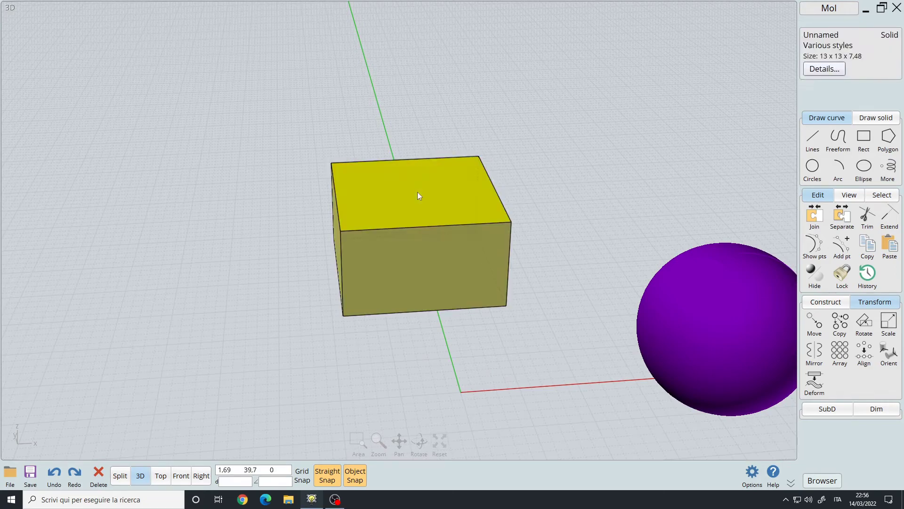
pyautogui.click(890, 324)
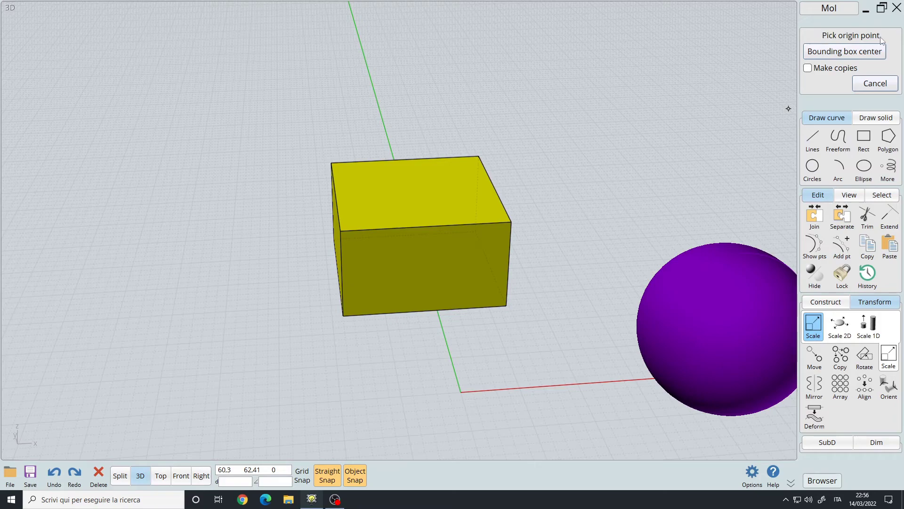
pyautogui.click(415, 190)
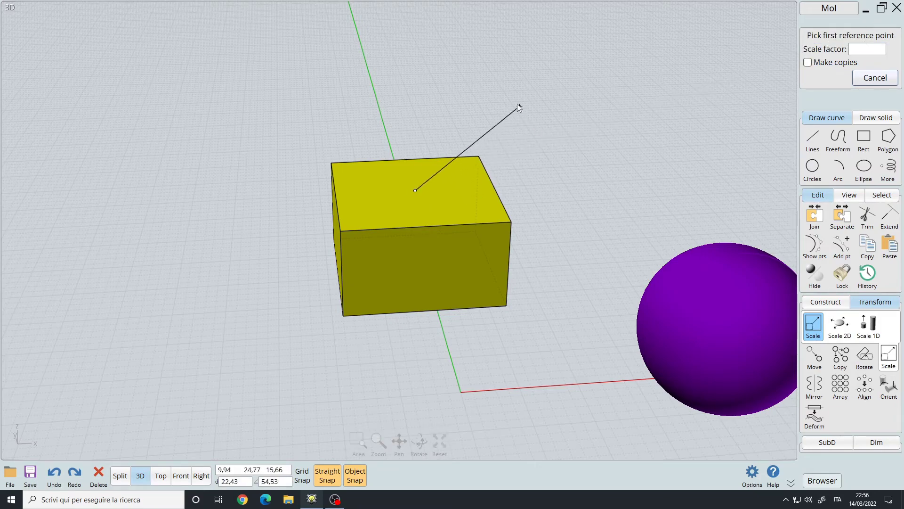
pyautogui.click(416, 67)
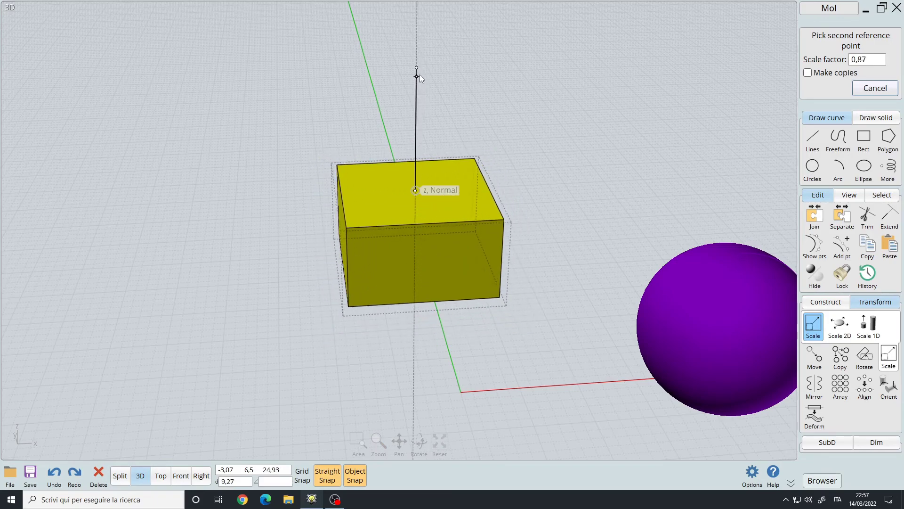
pyautogui.click(420, 75)
pyautogui.scroll(3, 454, 243)
# Step: Scale the box in two dimensions from the centre of its side face to about 6.4 by 6.4, keeping the height
pyautogui.click(846, 323)
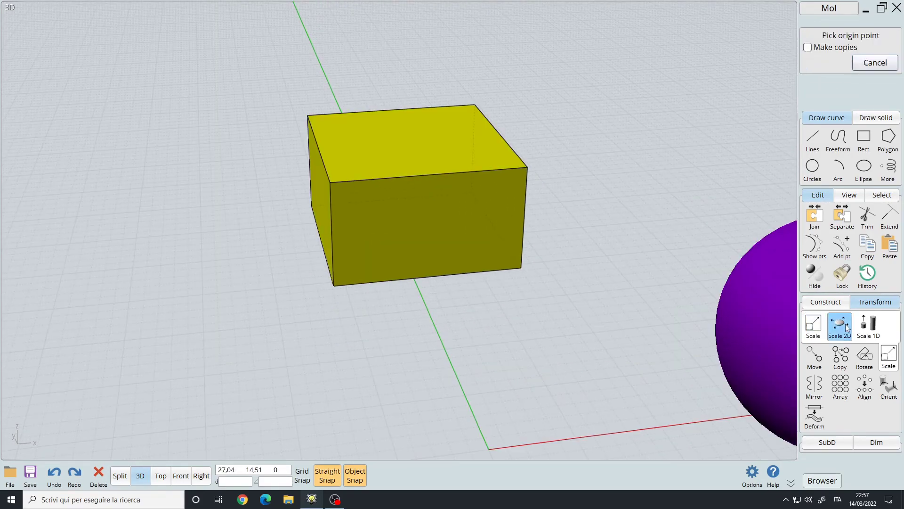
pyautogui.moveTo(538, 86); pyautogui.dragTo(516, 191, button='right')
pyautogui.moveTo(455, 194); pyautogui.dragTo(303, 191, button='right')
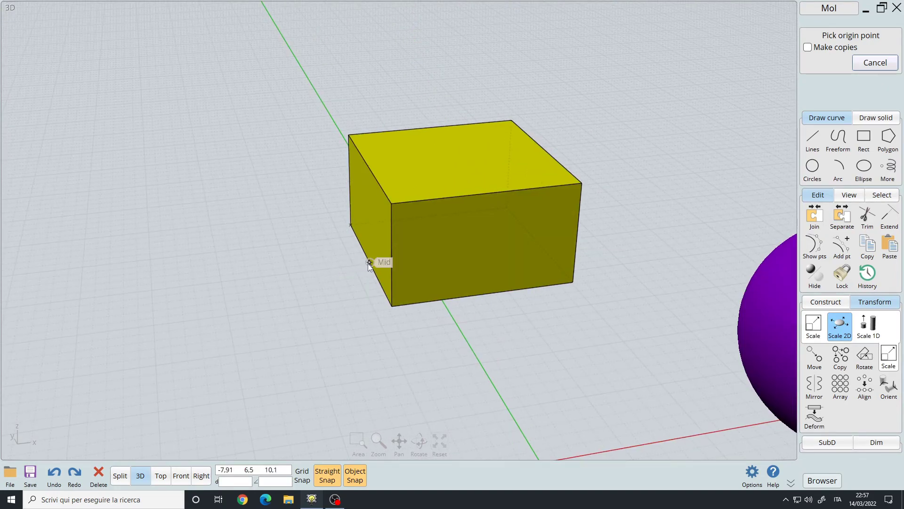
pyautogui.click(370, 216)
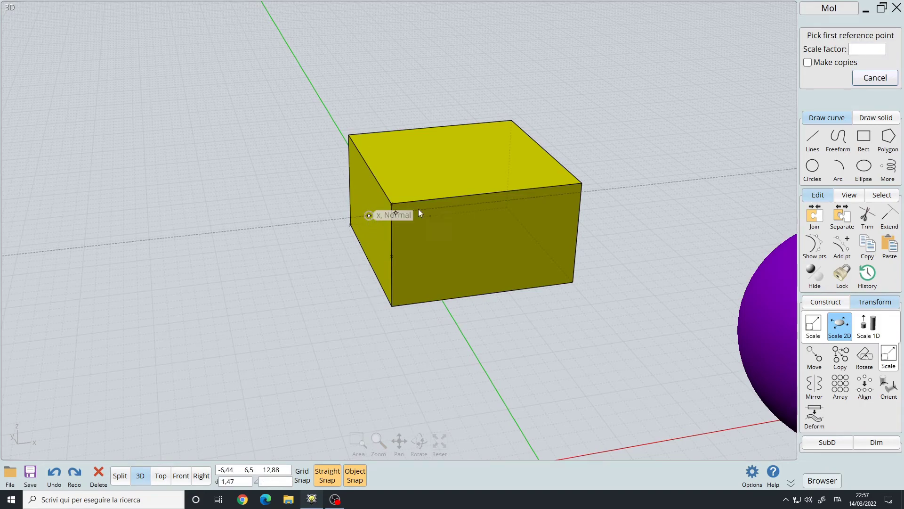
pyautogui.click(225, 234)
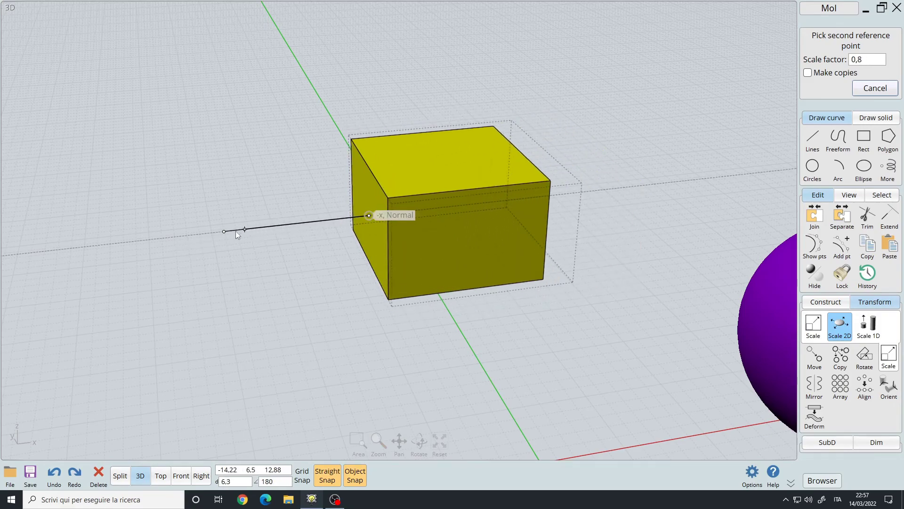
pyautogui.click(275, 228)
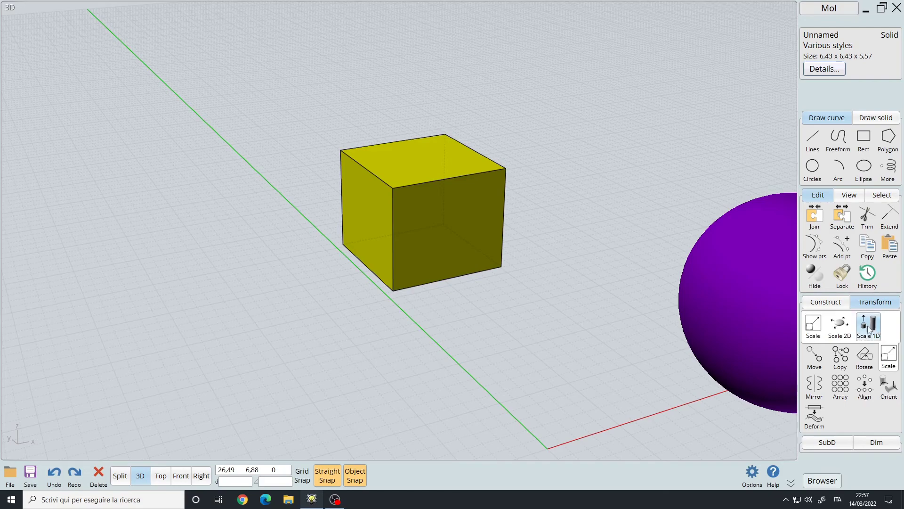
# Step: Scale the box in one dimension along X from its side-face centre into a thin slab, and deselect it
pyautogui.rightClick(305, 228)
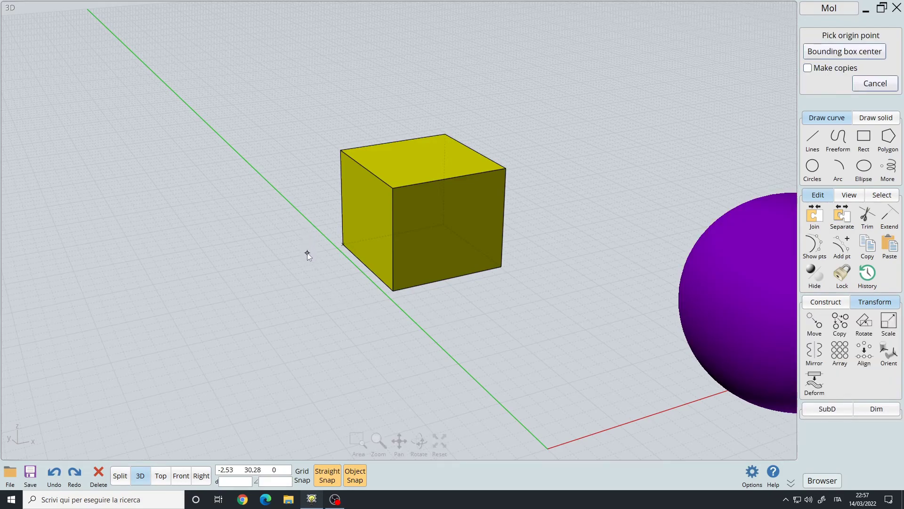
pyautogui.click(367, 220)
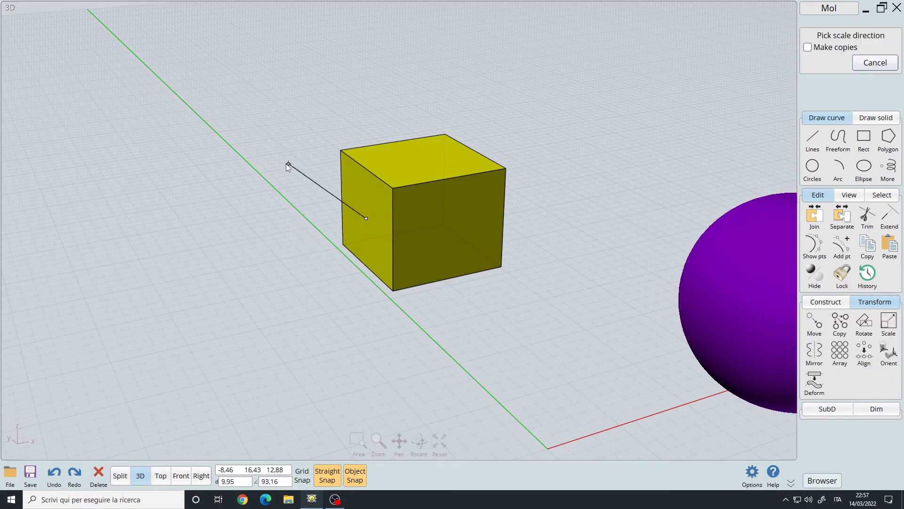
pyautogui.click(236, 242)
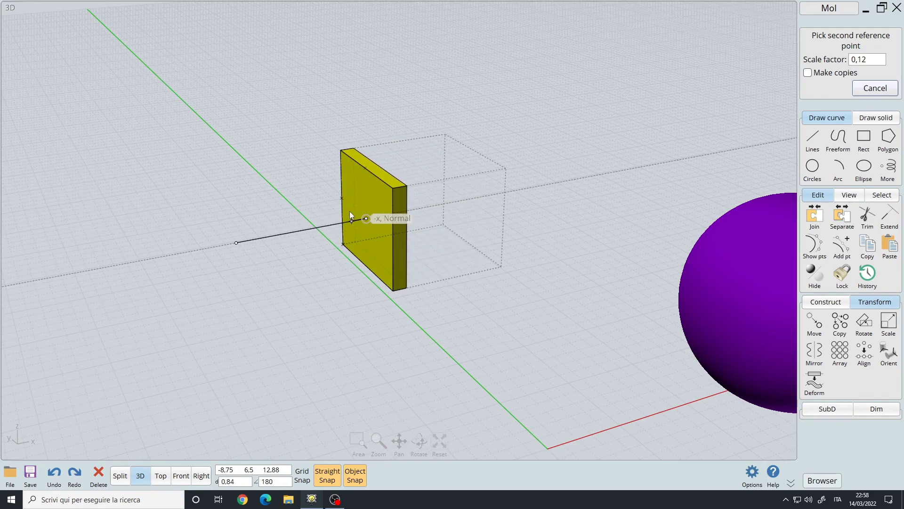
pyautogui.click(349, 211)
pyautogui.moveTo(480, 332); pyautogui.dragTo(419, 228, button='right')
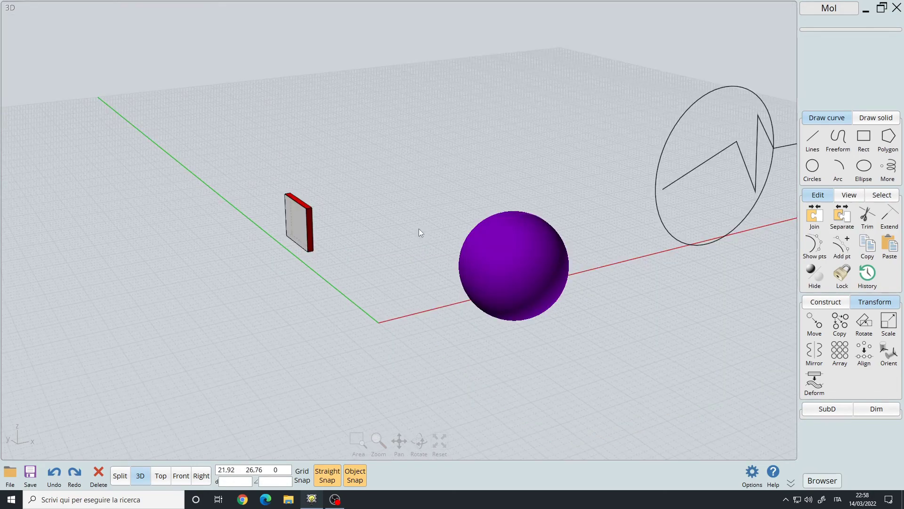